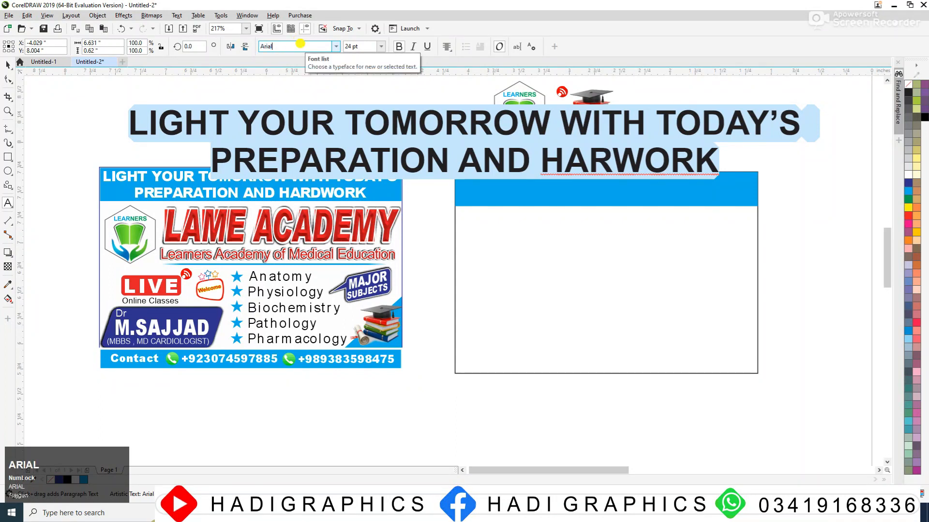
# - Set the font of the large slogan text to Arial Black
pyautogui.write('bla')
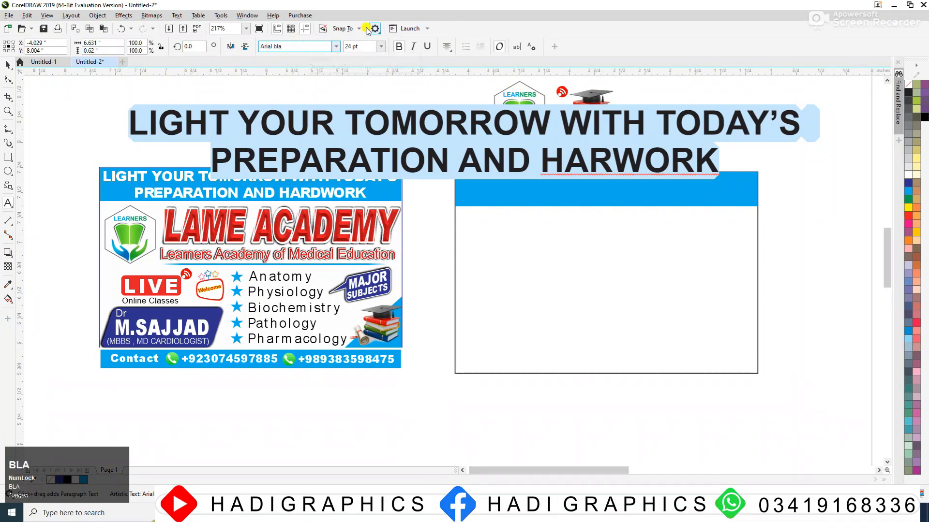
pyautogui.click(336, 46)
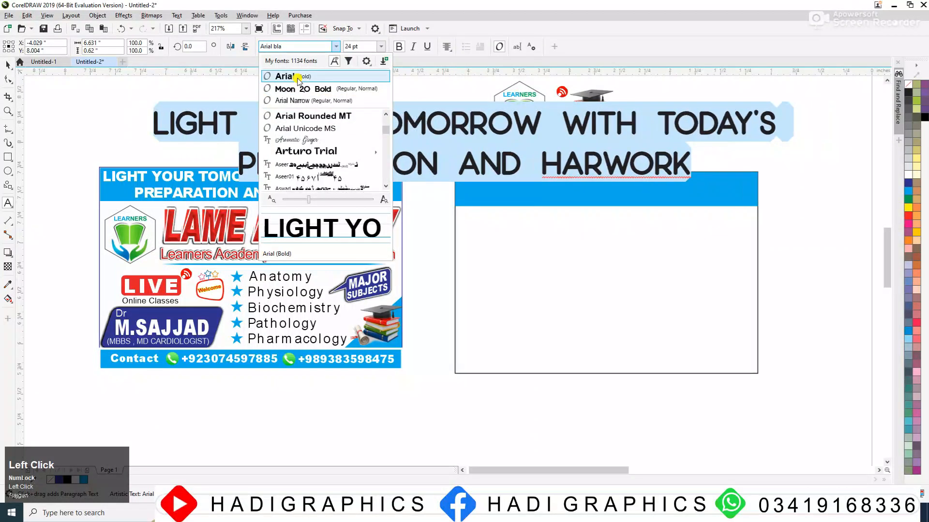
pyautogui.click(299, 47)
pyautogui.write('arial')
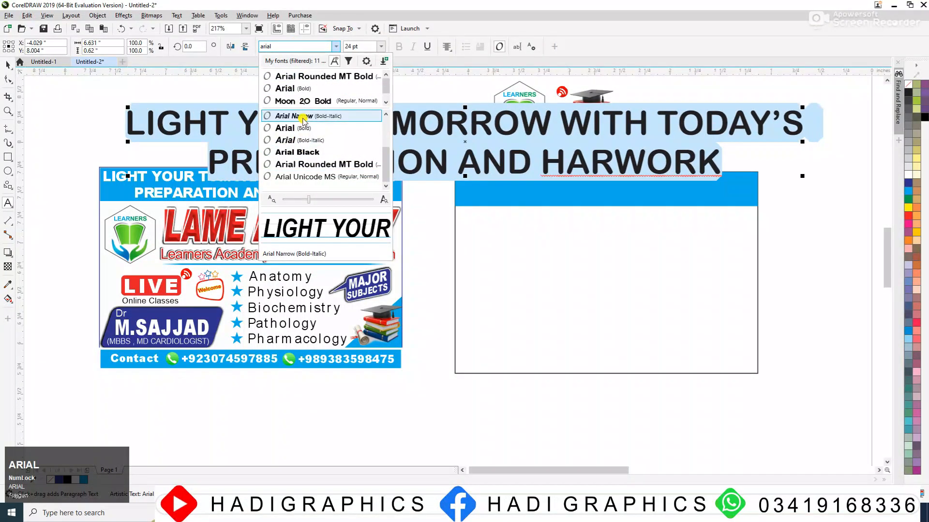
pyautogui.click(300, 153)
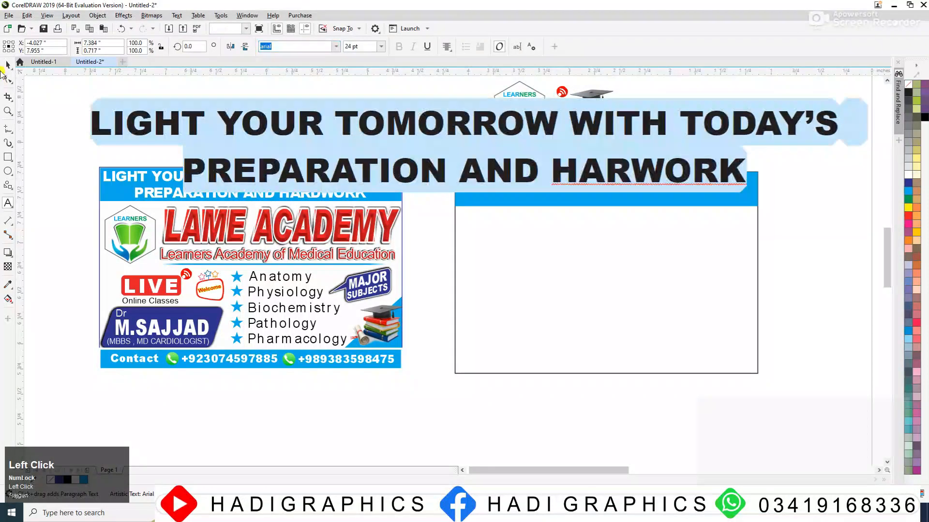
# - Shrink the slogan to about 1.82 inches wide and centre it on the blue band of the empty card
pyautogui.moveTo(839, 107); pyautogui.dragTo(562, 157)
pyautogui.moveTo(255, 165); pyautogui.dragTo(358, 122)
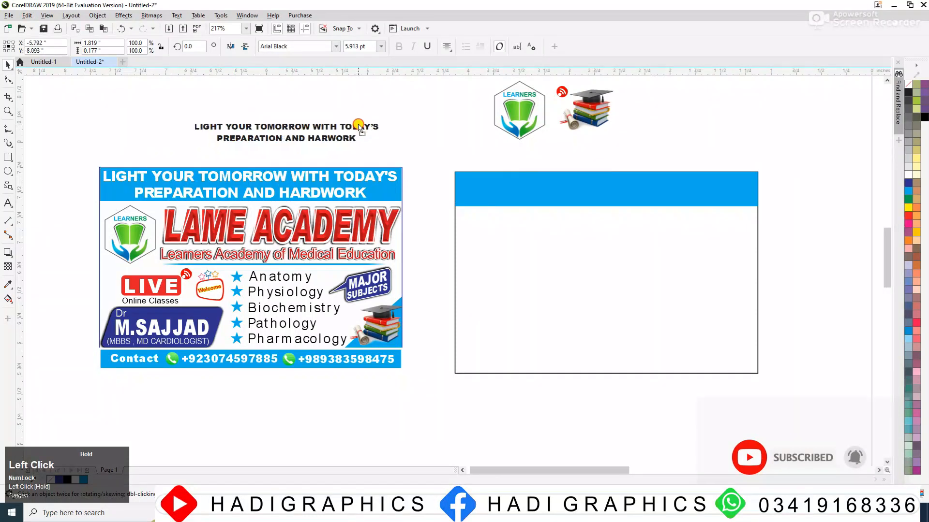
pyautogui.keyDown('shift'); pyautogui.click(489, 176); pyautogui.keyUp('shift')
pyautogui.press('c')
pyautogui.press('e')
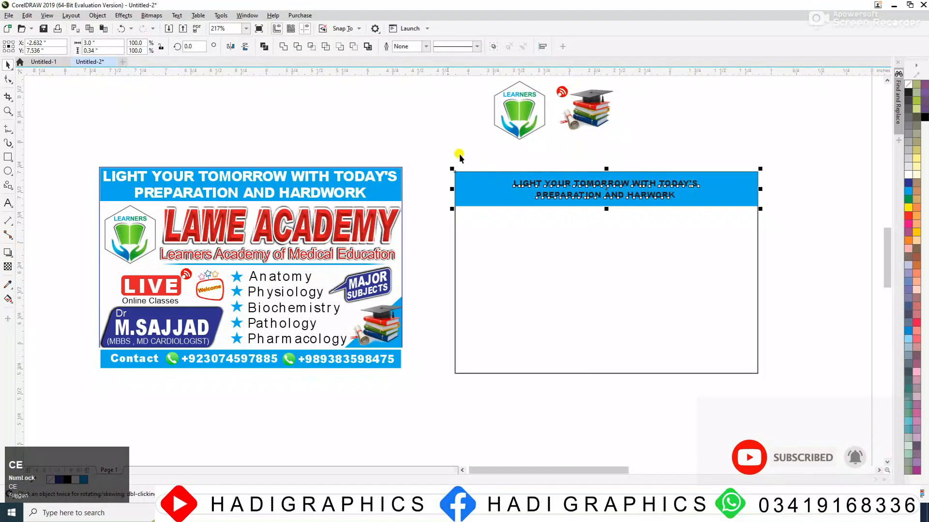
# - Enlarge the slogan from its centre to about 2.78 inches wide and fill it with white
pyautogui.click(644, 180)
pyautogui.moveTo(698, 179); pyautogui.dragTo(749, 165)
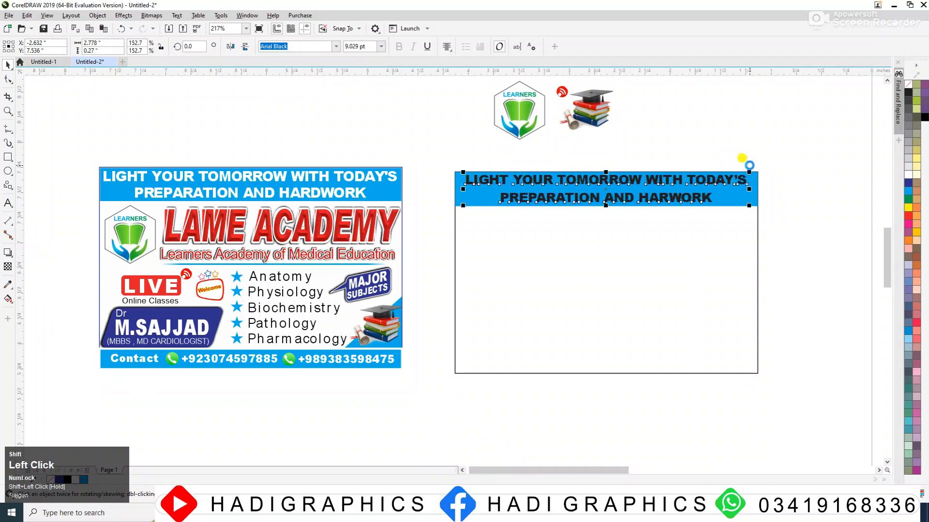
pyautogui.click(908, 175)
pyautogui.click(798, 153)
# - Tighten the line spacing between the two slogan lines with the Shape tool
pyautogui.press('F2')
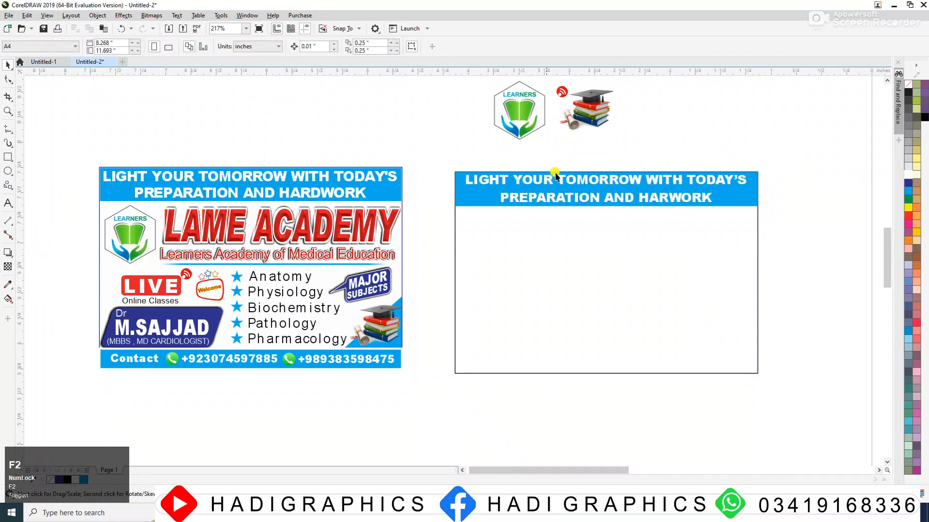
pyautogui.moveTo(425, 145); pyautogui.dragTo(774, 196)
pyautogui.click(644, 288)
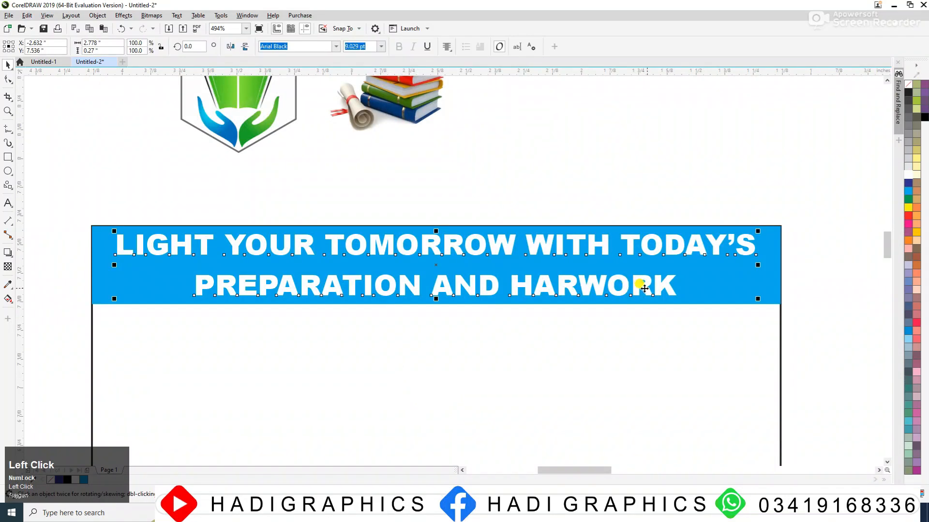
pyautogui.click(12, 79)
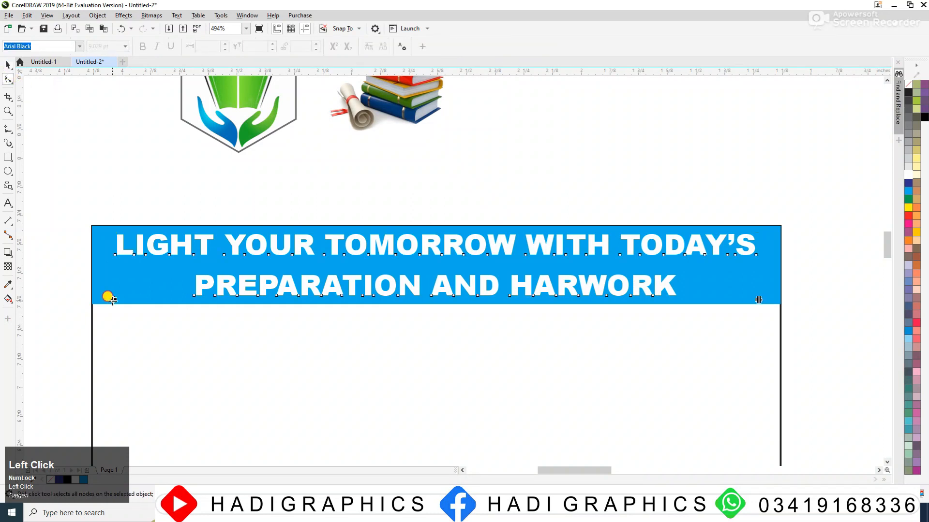
pyautogui.moveTo(112, 300); pyautogui.dragTo(112, 272)
pyautogui.press('space')
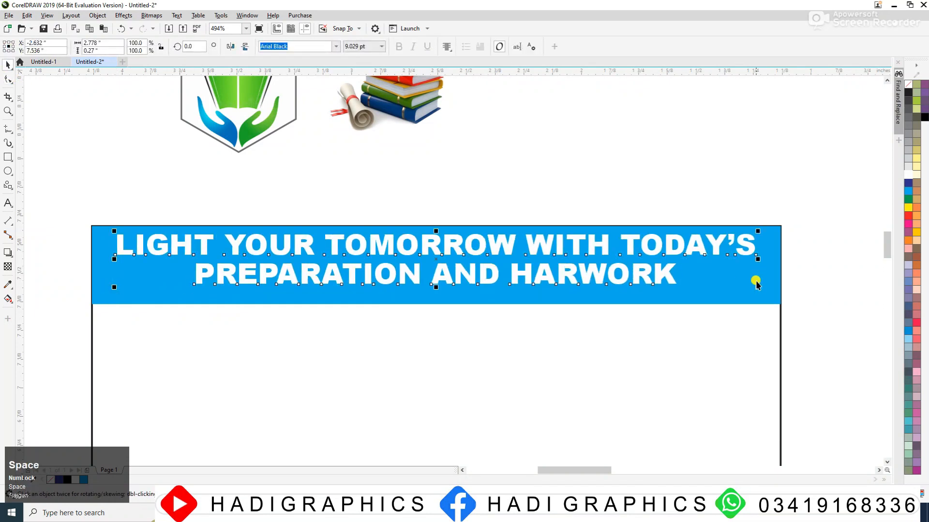
# - Enlarge the slogan to about 2.88 inches wide, recentre it in the blue band, and slightly loosen its line spacing
pyautogui.moveTo(753, 284); pyautogui.dragTo(778, 287)
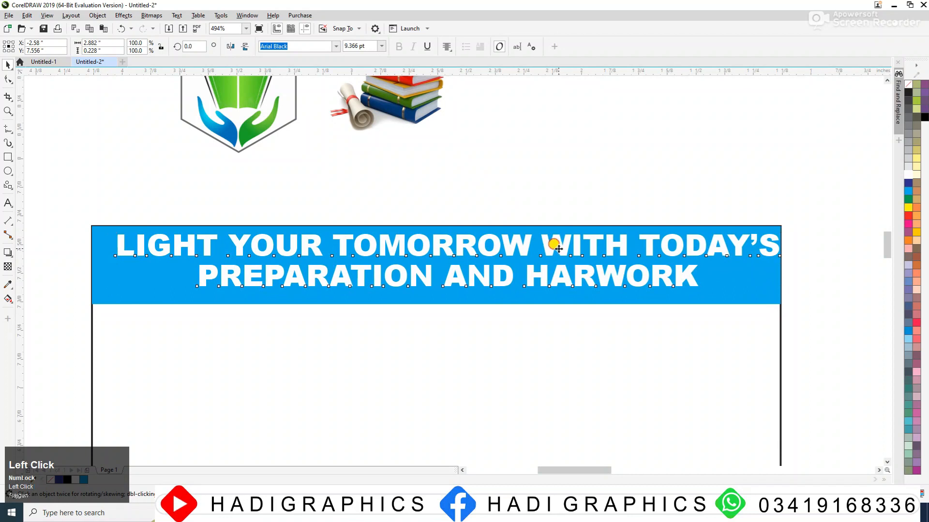
pyautogui.moveTo(557, 249); pyautogui.dragTo(547, 253)
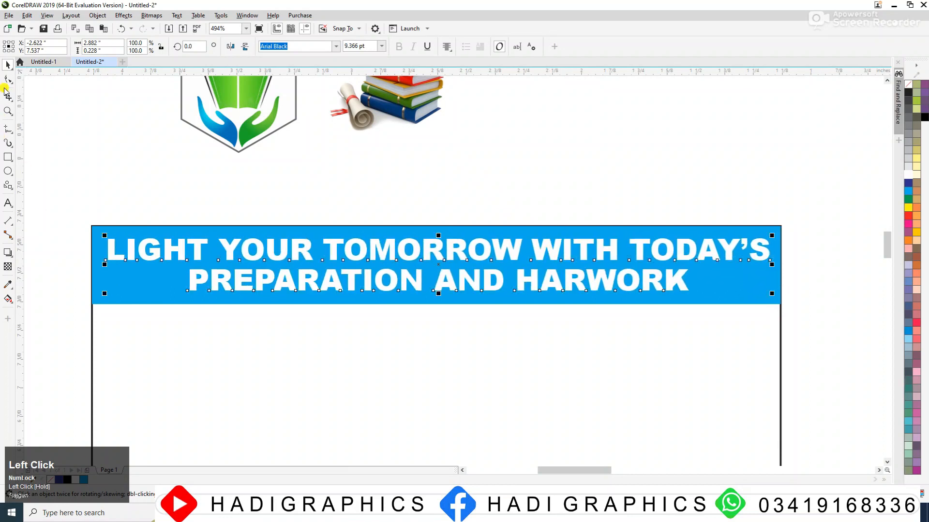
pyautogui.click(8, 80)
pyautogui.moveTo(102, 294); pyautogui.dragTo(102, 299)
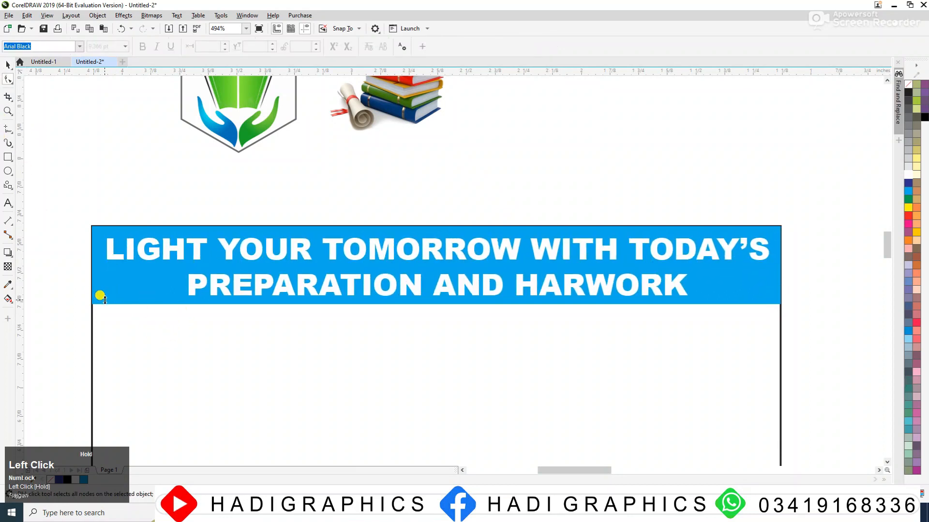
pyautogui.press('space')
pyautogui.click(582, 193)
# - Duplicate the slogan into the white area below the blue band and fill the copy with red
pyautogui.press('F3')
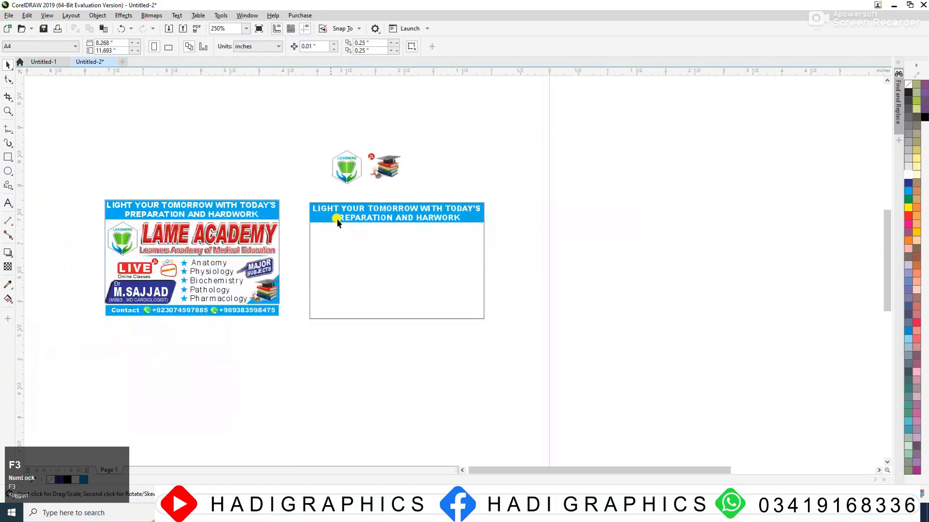
pyautogui.moveTo(103, 182); pyautogui.dragTo(629, 327)
pyautogui.click(485, 186)
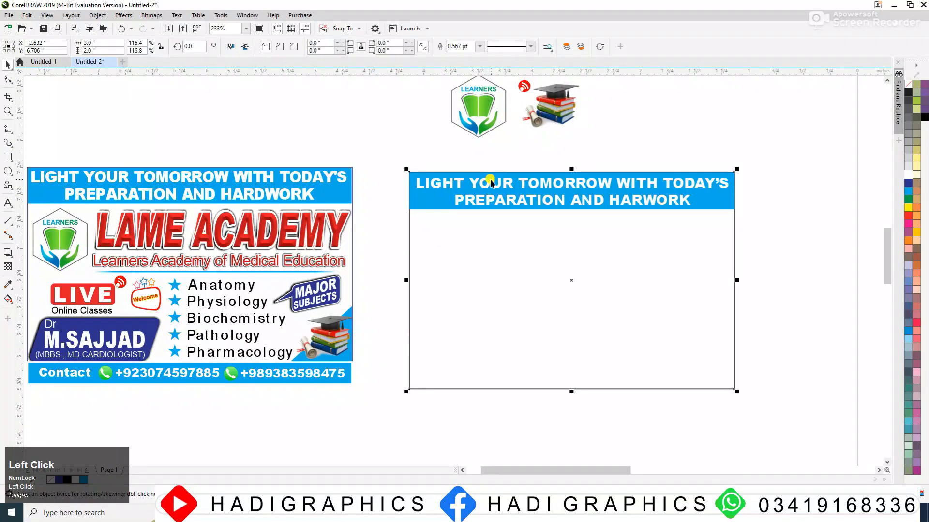
pyautogui.moveTo(484, 185); pyautogui.dragTo(496, 249)
pyautogui.rightClick(496, 249)
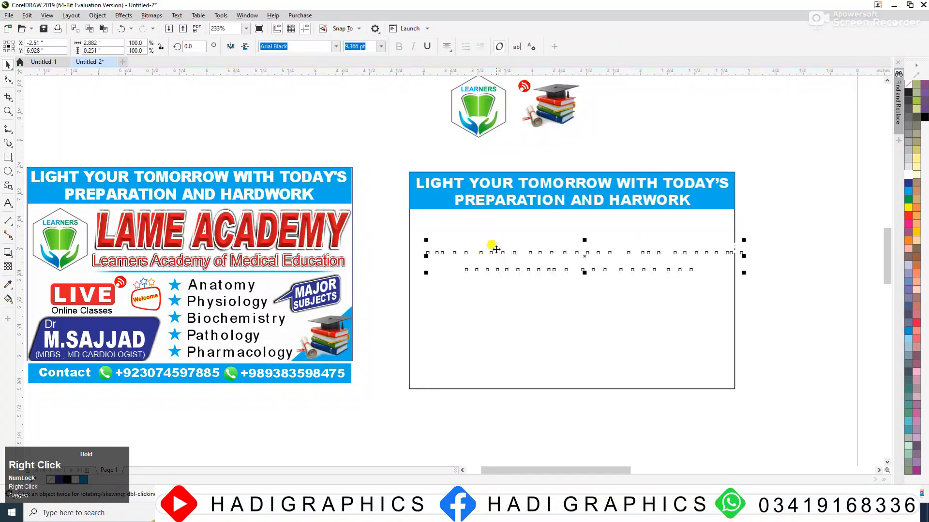
pyautogui.click(915, 218)
# - Correct the spelling of HARWORK to HARDWORK in the white slogan on the blue band
pyautogui.doubleClick(545, 250)
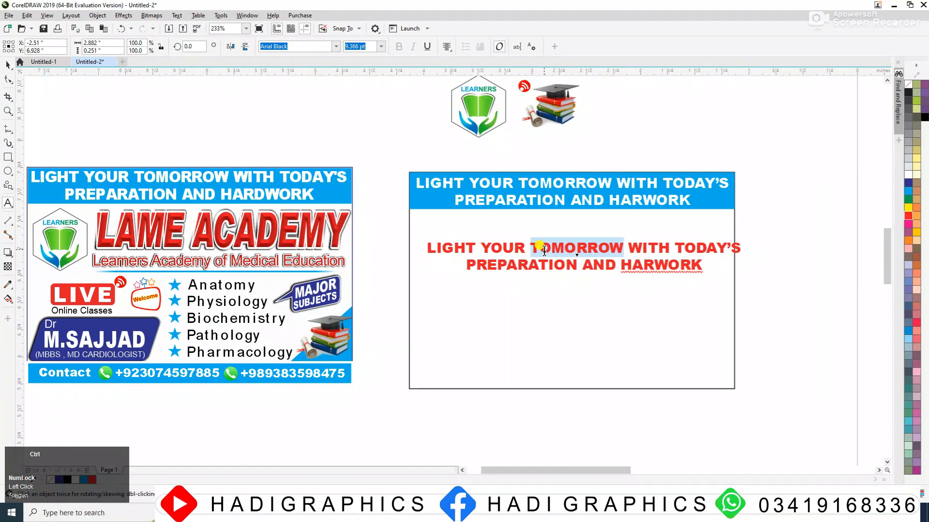
pyautogui.hotkey('ctrl', 'a')
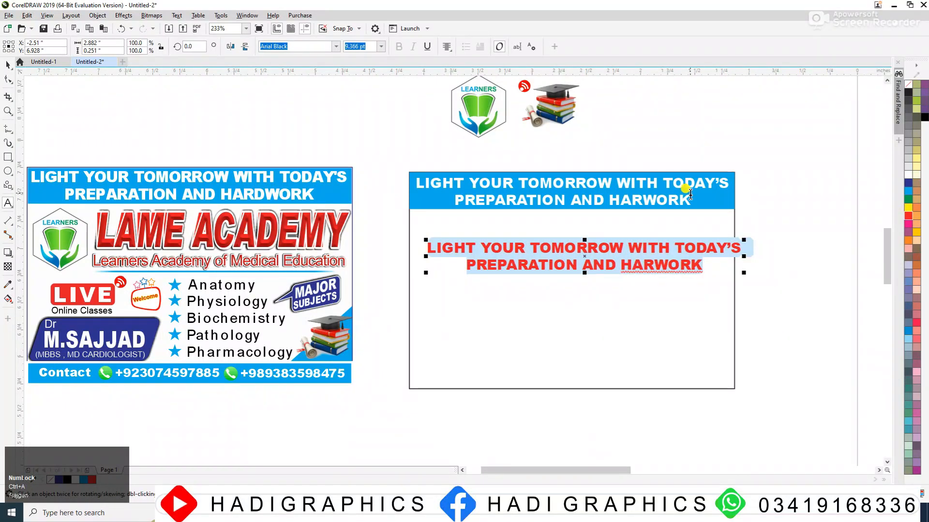
pyautogui.click(631, 190)
pyautogui.click(643, 200)
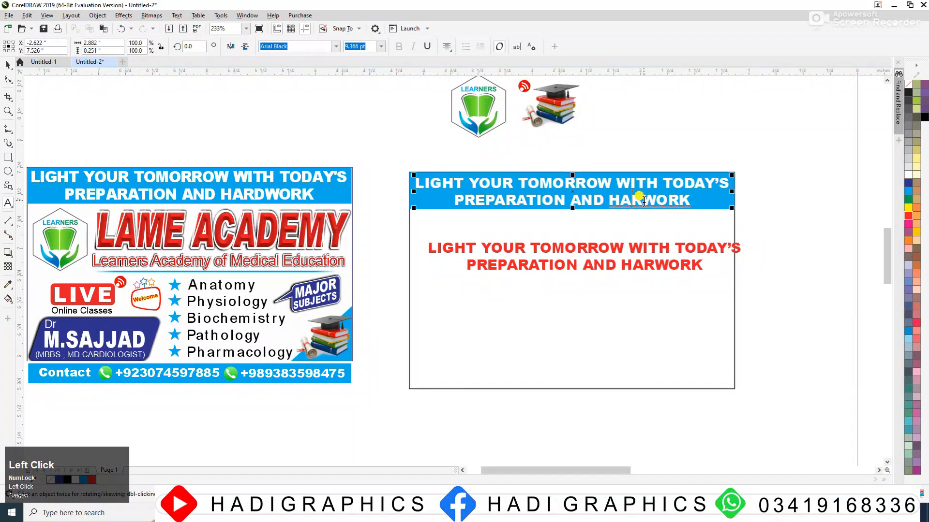
pyautogui.write('D')
# - Replace the red copy's text with "LAME Academy" and change its case to uppercase
pyautogui.tripleClick(641, 255)
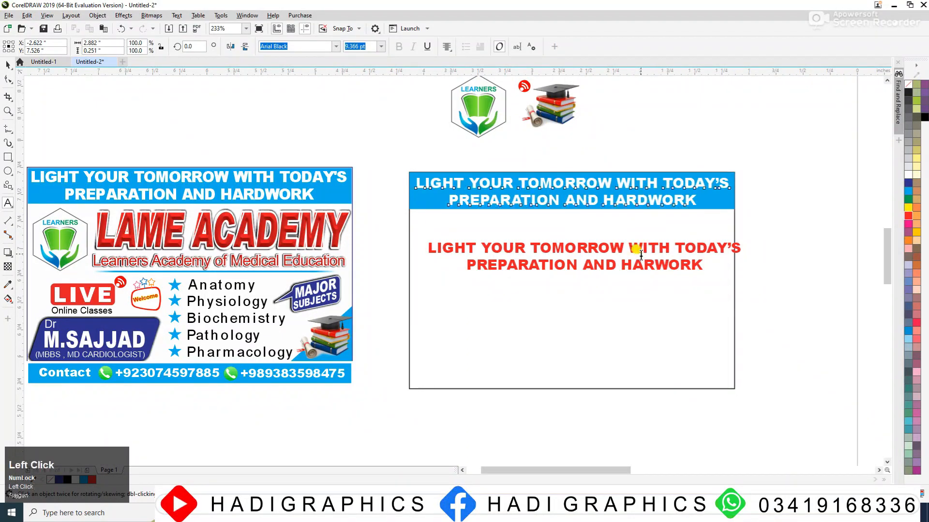
pyautogui.hotkey('ctrl', 'a')
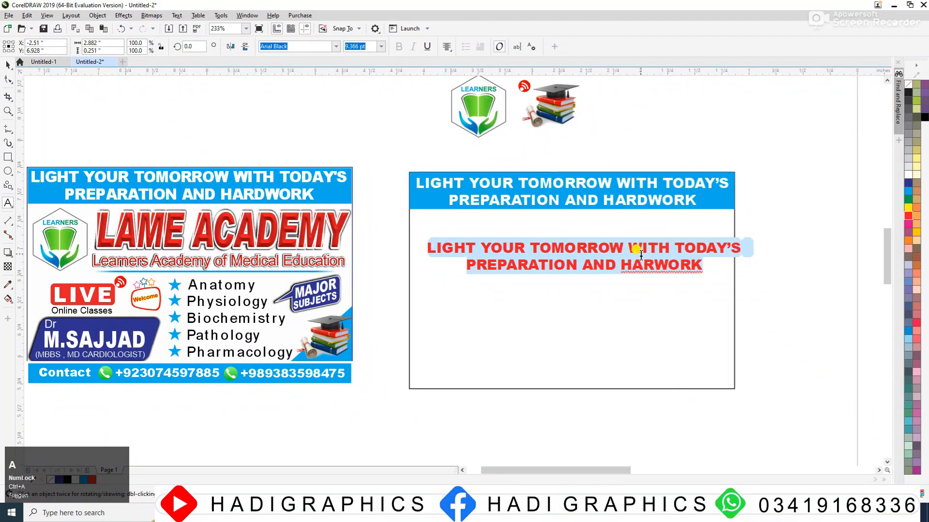
pyautogui.write('LAM')
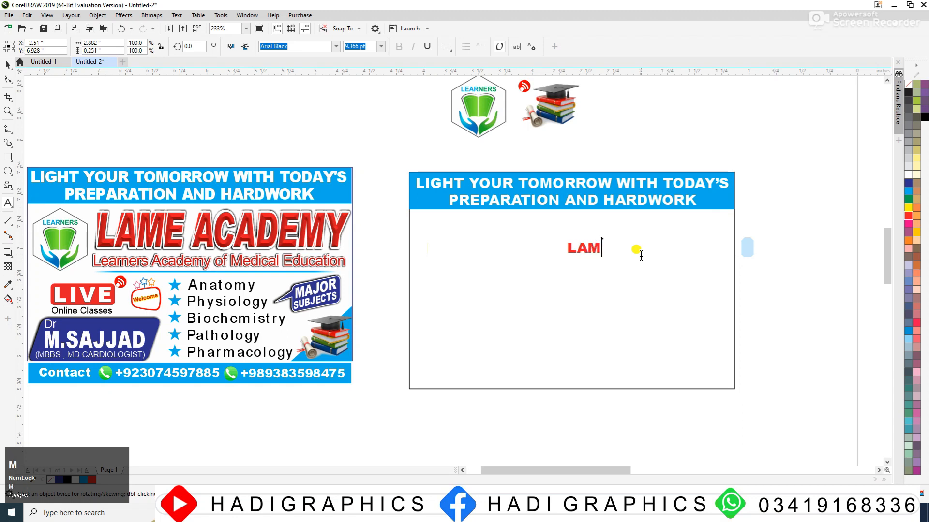
pyautogui.write('E Academy')
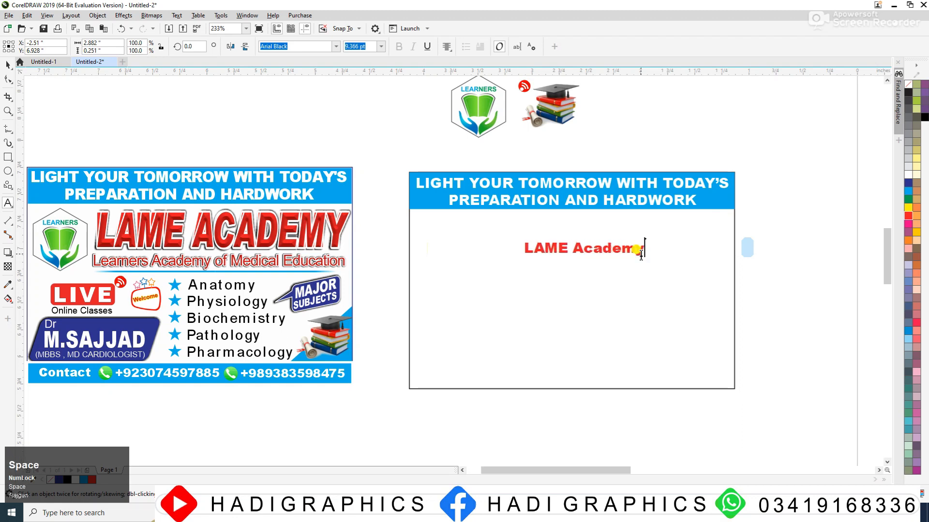
pyautogui.hotkey('ctrl', 'a')
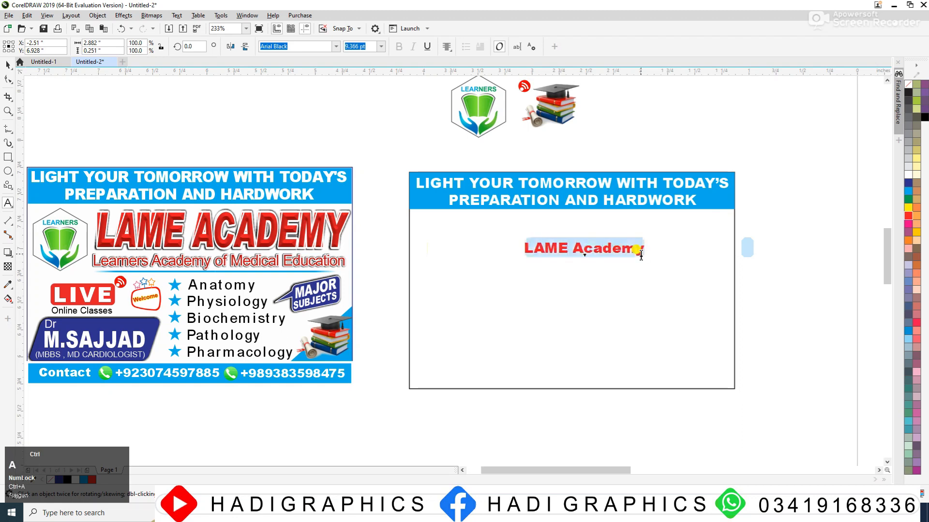
pyautogui.hotkey('shift', 'F3')
pyautogui.click(453, 285)
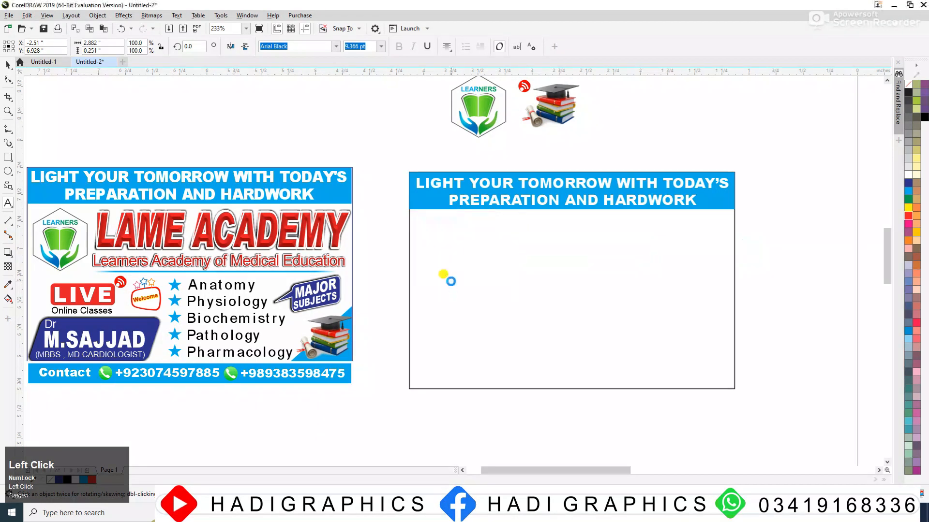
# - Enlarge the LAME ACADEMY title to about 1.96 inches wide and move it up closer to the blue band
pyautogui.click(6, 64)
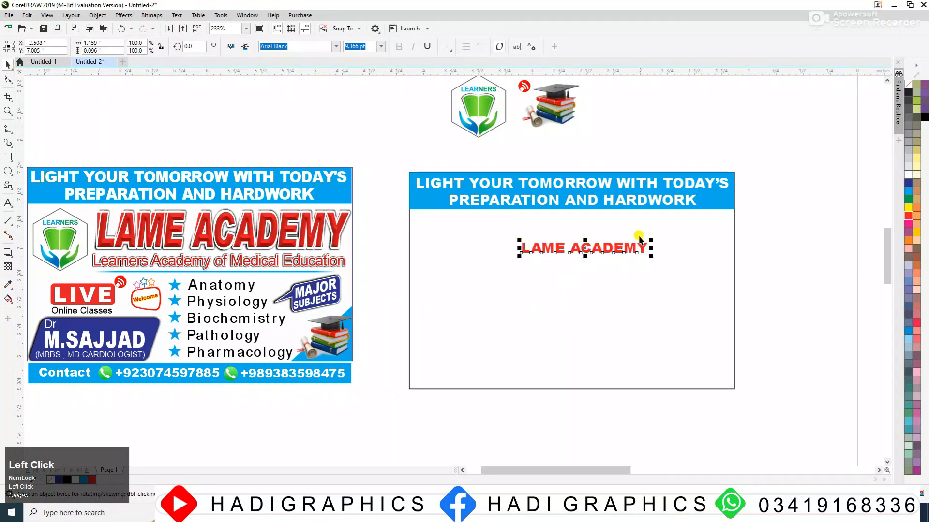
pyautogui.moveTo(652, 239); pyautogui.dragTo(687, 236)
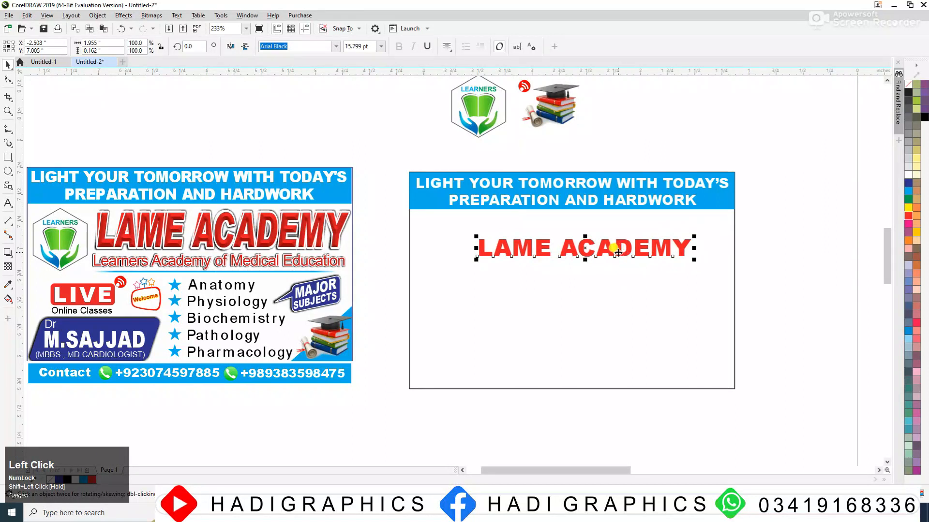
pyautogui.moveTo(618, 253); pyautogui.dragTo(612, 241)
# - Move the hexagonal LEARNERS logo onto the card, just below the blue band beside the start of the title
pyautogui.click(448, 138)
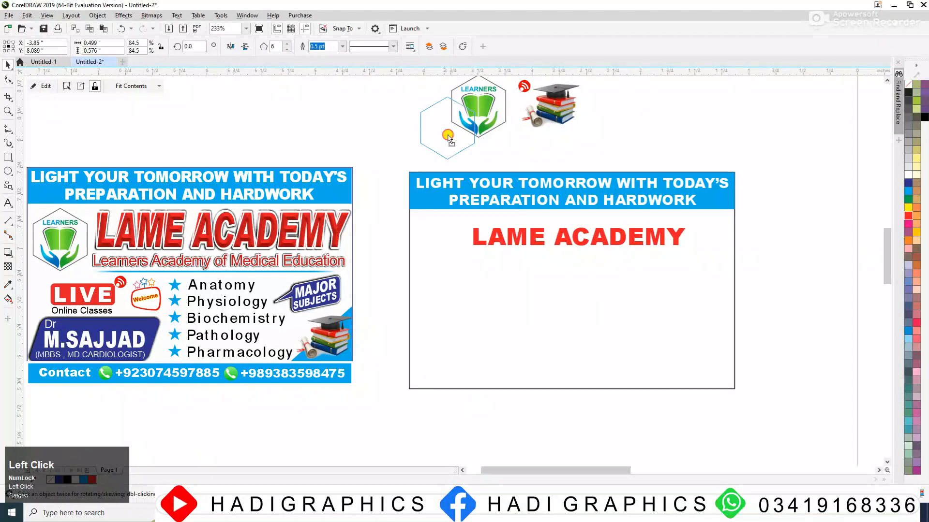
pyautogui.moveTo(448, 138); pyautogui.dragTo(445, 244)
pyautogui.click(488, 127)
# - Stretch the LAME ACADEMY title to about 2.33 by 0.28 inches and position it between the logo and the card's edge
pyautogui.press('F2')
pyautogui.moveTo(356, 146); pyautogui.dragTo(799, 403)
pyautogui.click(587, 210)
pyautogui.moveTo(607, 228); pyautogui.dragTo(666, 232)
pyautogui.moveTo(479, 232); pyautogui.dragTo(556, 245)
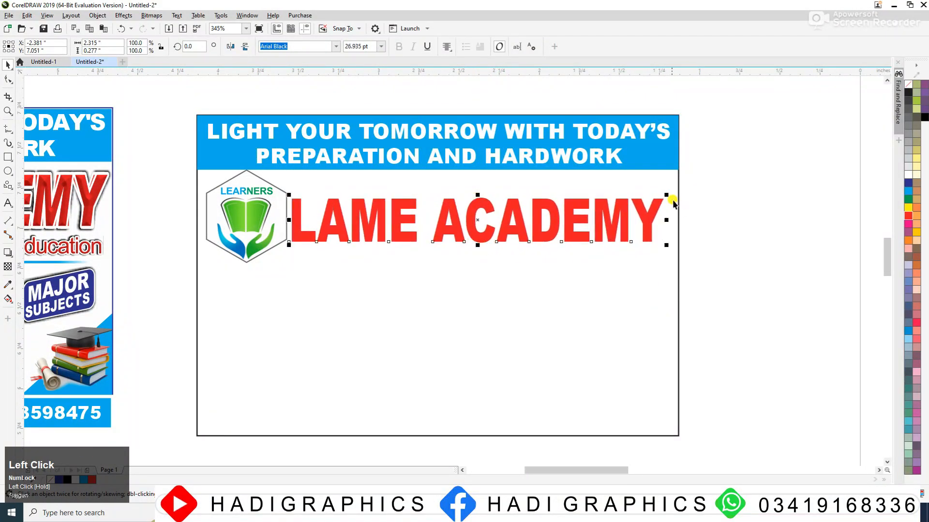
pyautogui.moveTo(669, 193); pyautogui.dragTo(671, 194)
pyautogui.moveTo(448, 207); pyautogui.dragTo(448, 203)
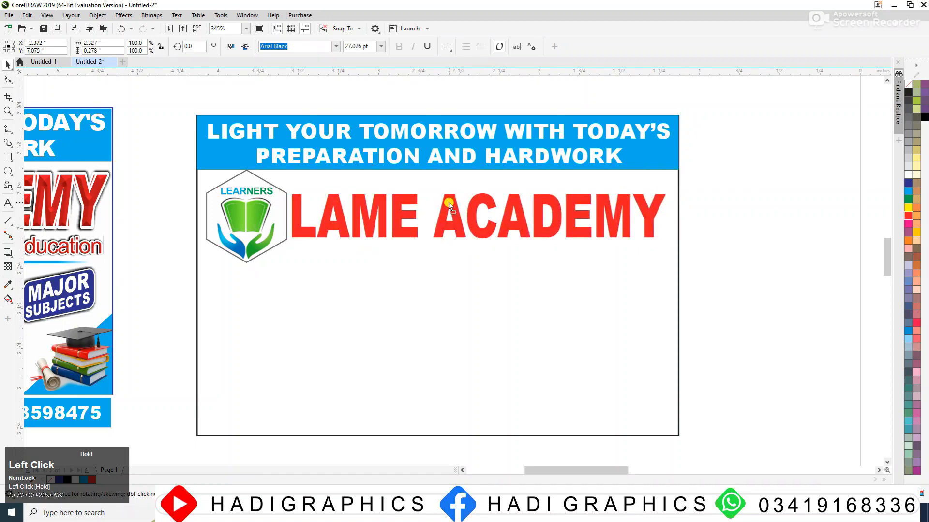
# - Give the title a 4 pt outline with rounded corners, placed behind the fill and scaling with the object, and choose its outline colour
pyautogui.rightClick(912, 190)
pyautogui.press('F12')
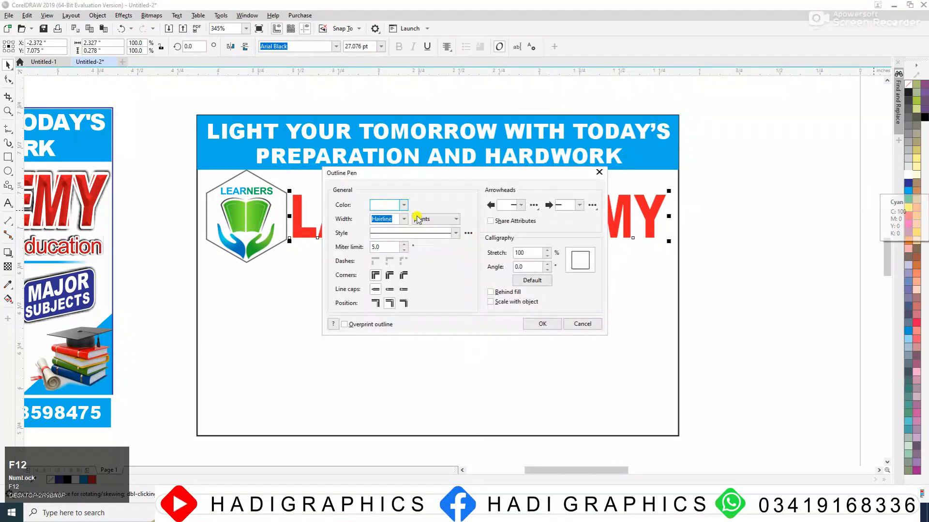
pyautogui.click(404, 219)
pyautogui.click(377, 289)
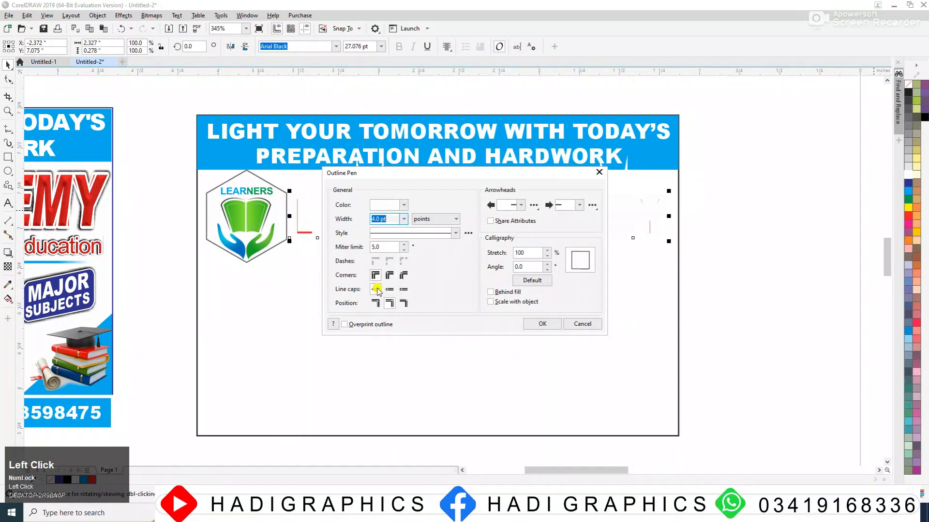
pyautogui.click(387, 276)
pyautogui.click(388, 304)
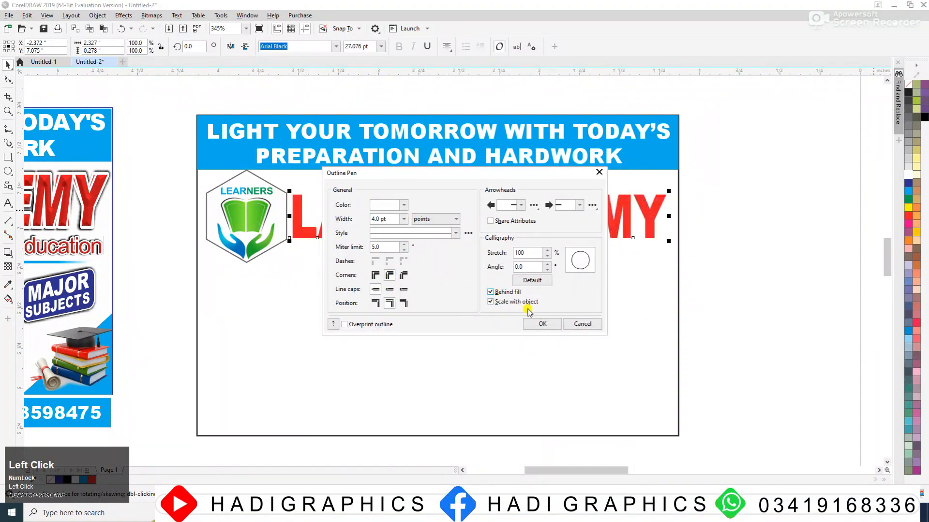
pyautogui.click(537, 321)
pyautogui.rightClick(904, 99)
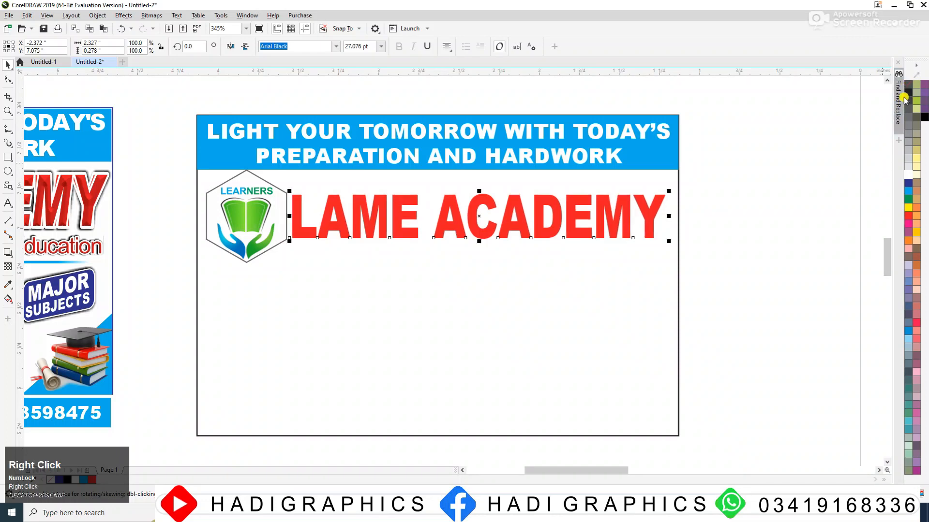
# - Duplicate the LAME ACADEMY title below the original and apply the Plastic effect to the copy with highlight 90, depth 6 and smoothness 54
pyautogui.moveTo(580, 201); pyautogui.dragTo(571, 278)
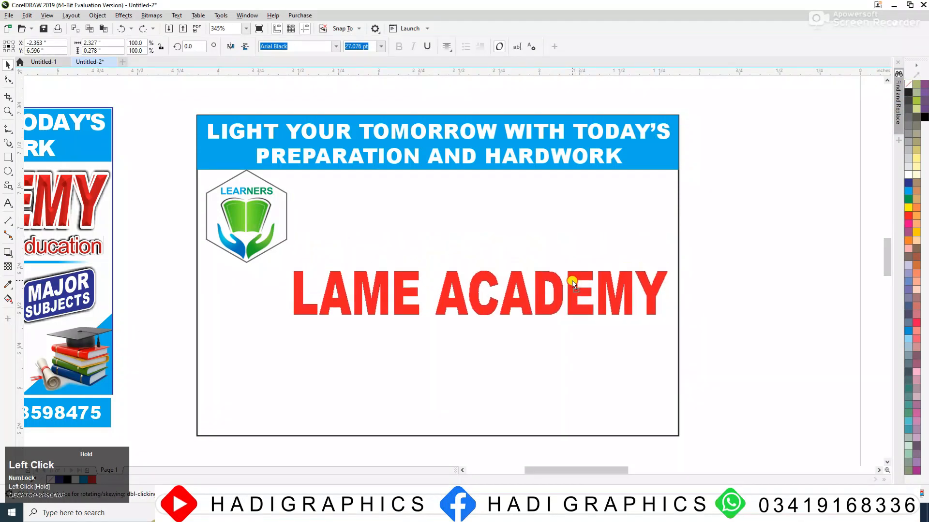
pyautogui.rightClick(570, 278)
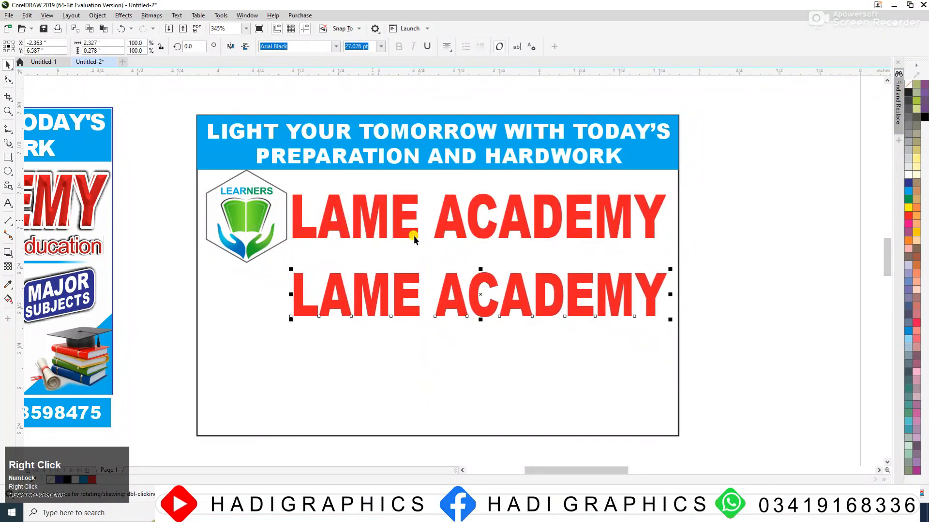
pyautogui.click(123, 15)
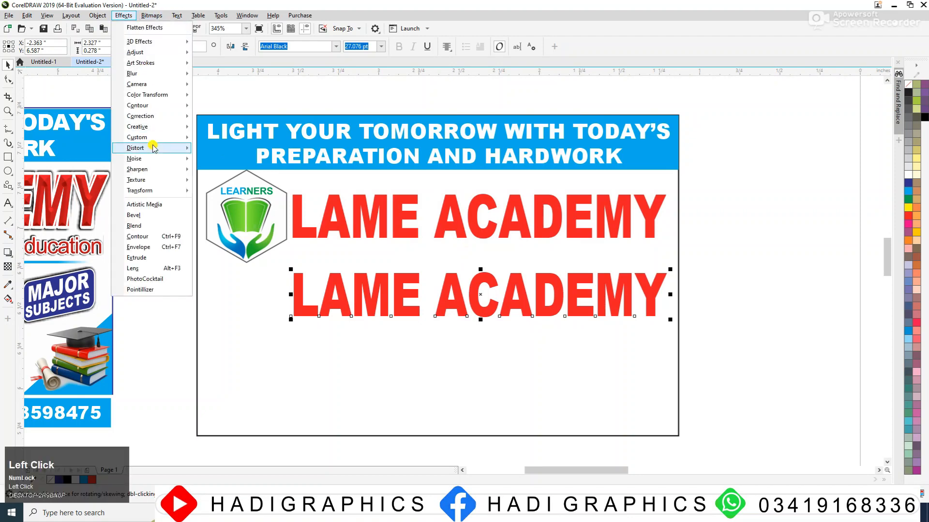
pyautogui.moveTo(145, 180)
pyautogui.click(217, 216)
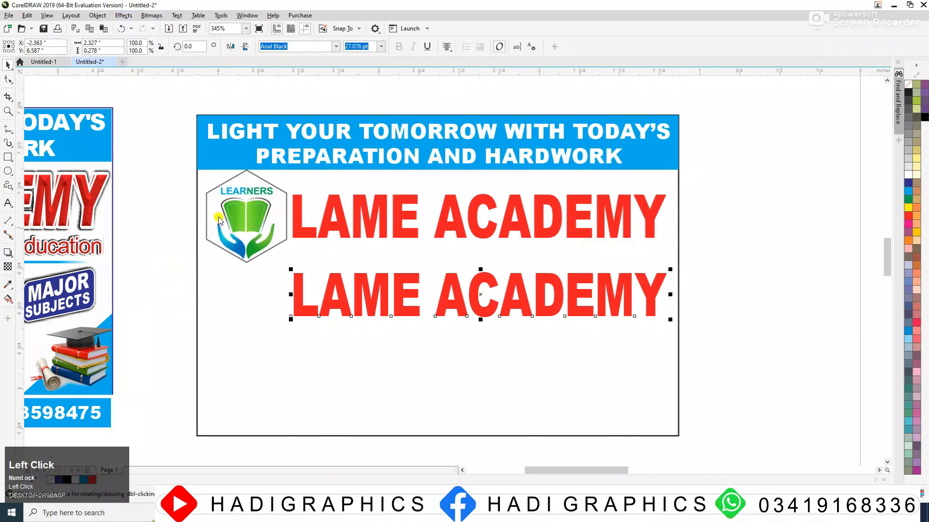
pyautogui.moveTo(465, 195); pyautogui.dragTo(690, 92)
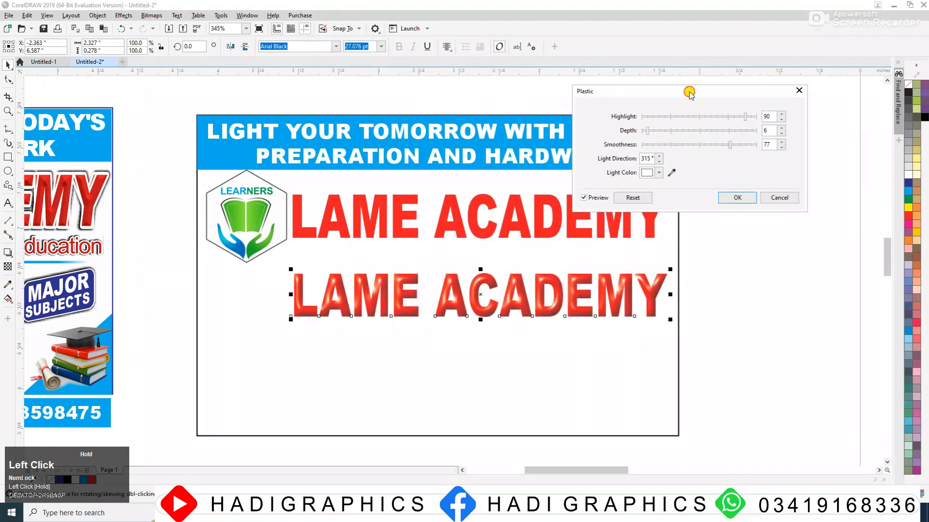
pyautogui.moveTo(730, 144); pyautogui.dragTo(706, 145)
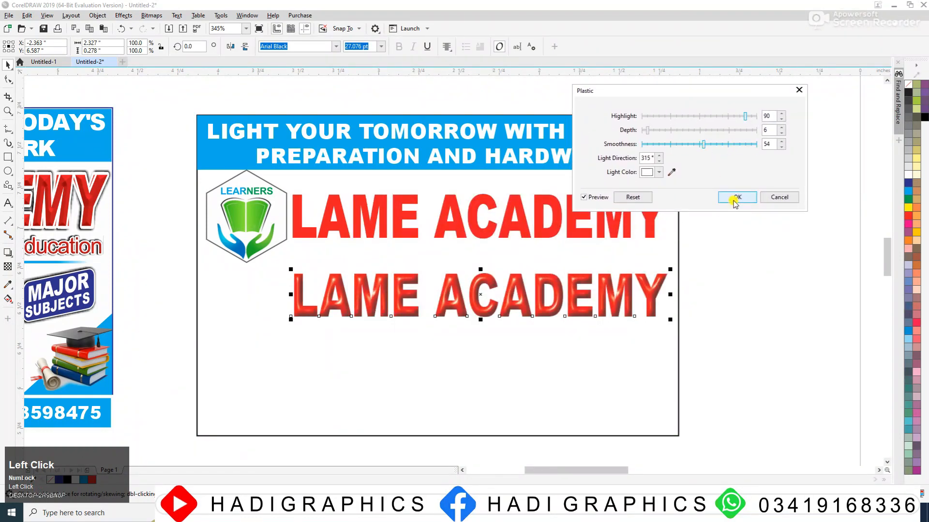
pyautogui.click(735, 201)
# - Centre the plastic-effect copy over the original title and move it back below the title
pyautogui.keyDown('shift'); pyautogui.click(607, 217); pyautogui.keyUp('shift')
pyautogui.press('c')
pyautogui.press('e')
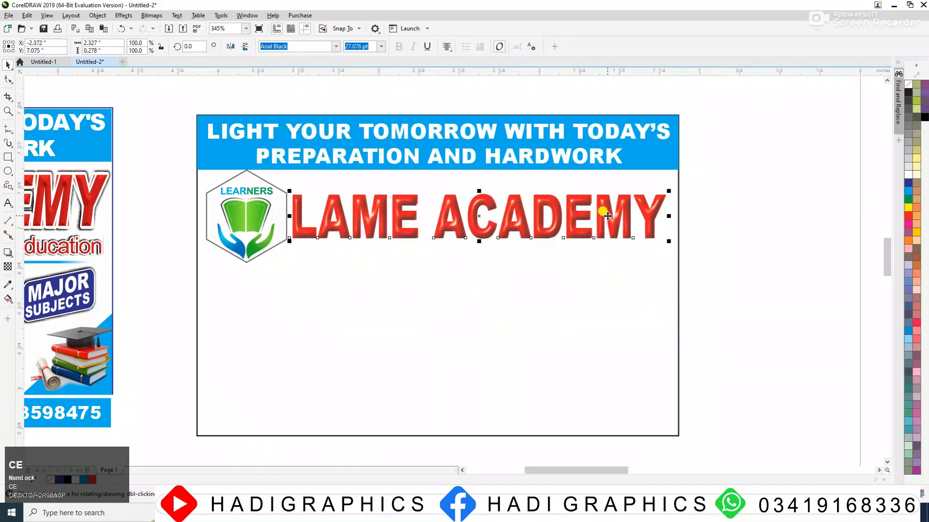
pyautogui.click(715, 220)
pyautogui.moveTo(616, 211); pyautogui.dragTo(621, 302)
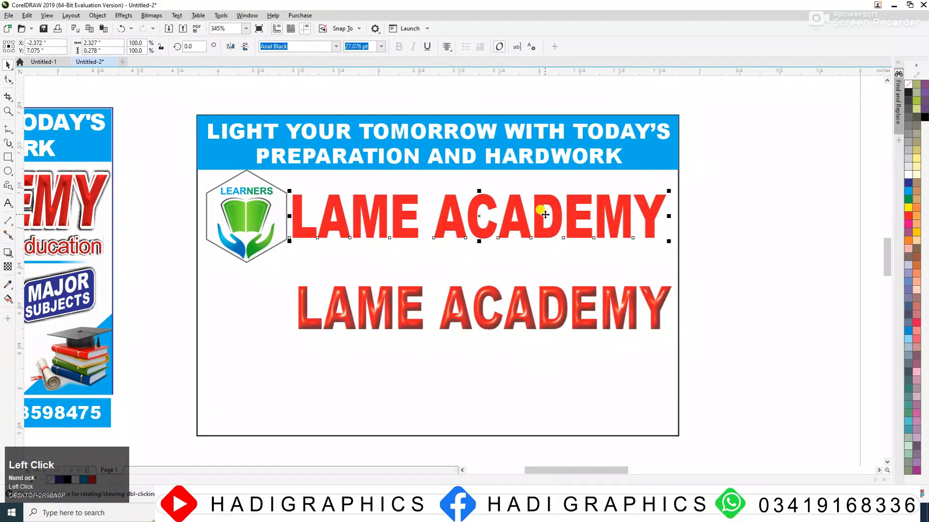
# - Give the original title a black drop shadow with opacity 100, feathering 5 and the Outside feathering direction
pyautogui.click(8, 253)
pyautogui.click(27, 46)
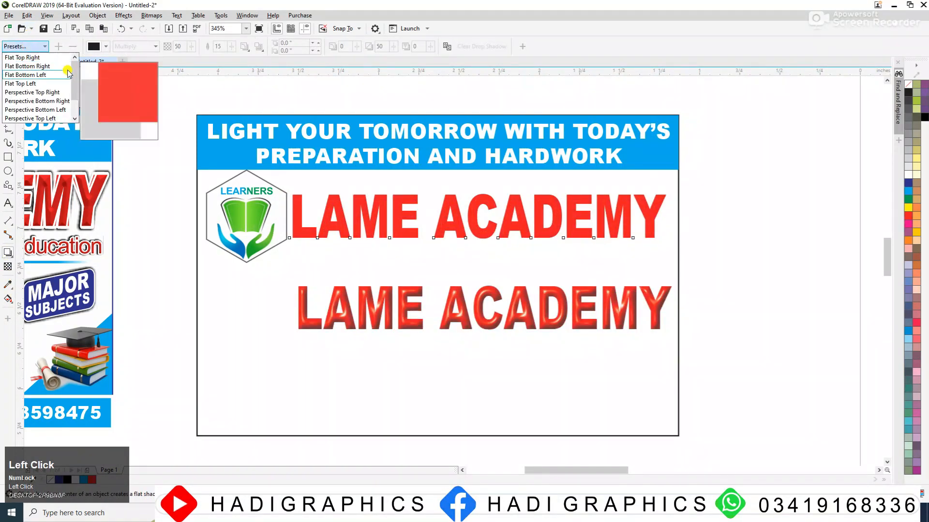
pyautogui.click(24, 102)
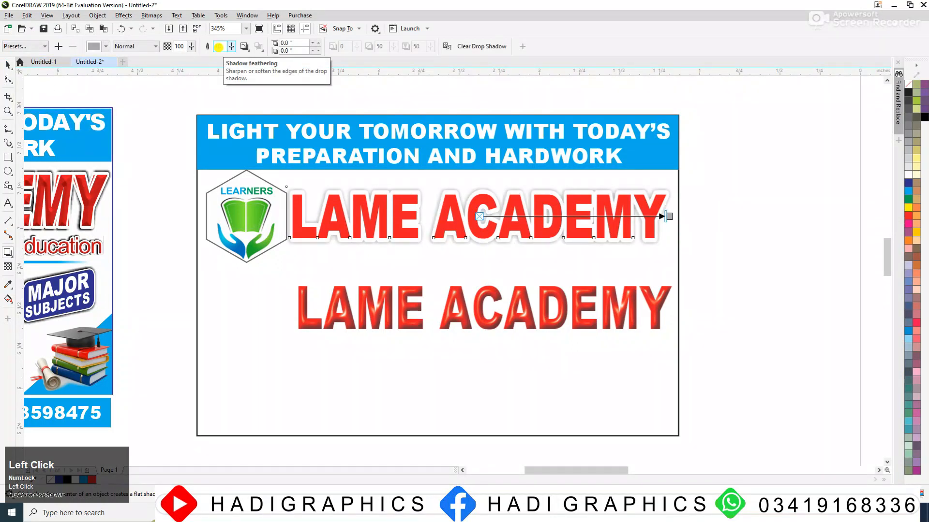
pyautogui.click(105, 46)
pyautogui.click(104, 140)
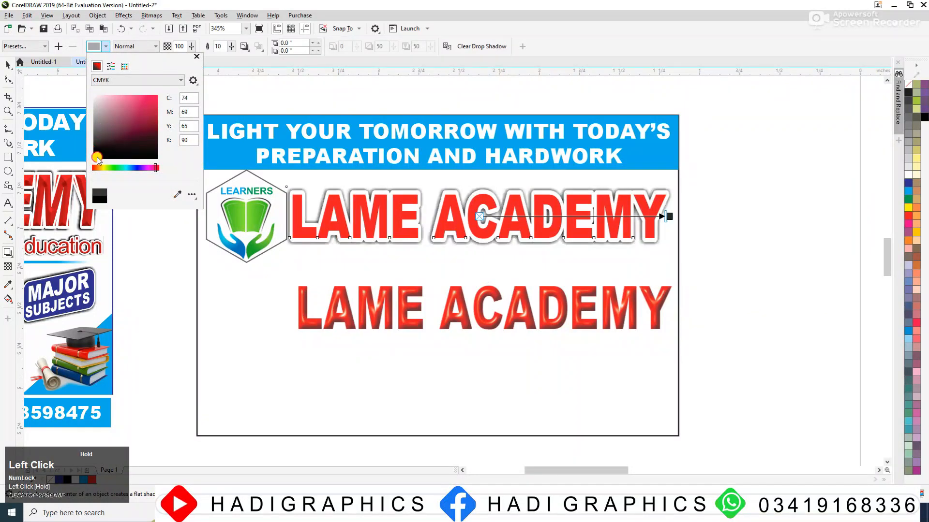
pyautogui.click(244, 46)
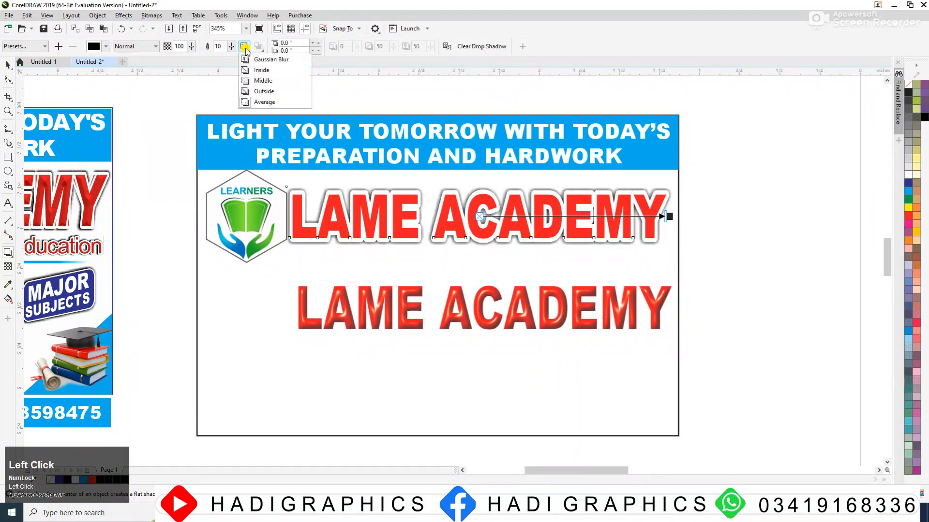
pyautogui.click(266, 92)
pyautogui.doubleClick(224, 46)
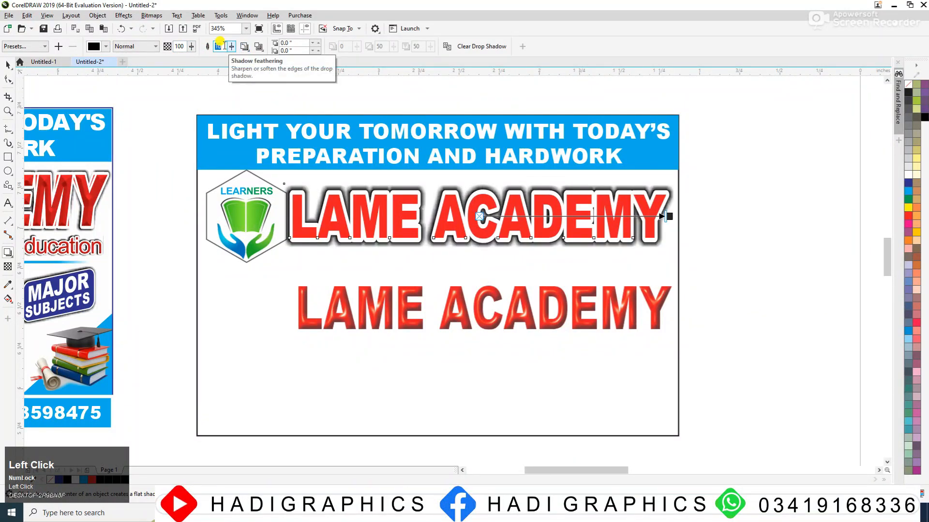
pyautogui.click(9, 65)
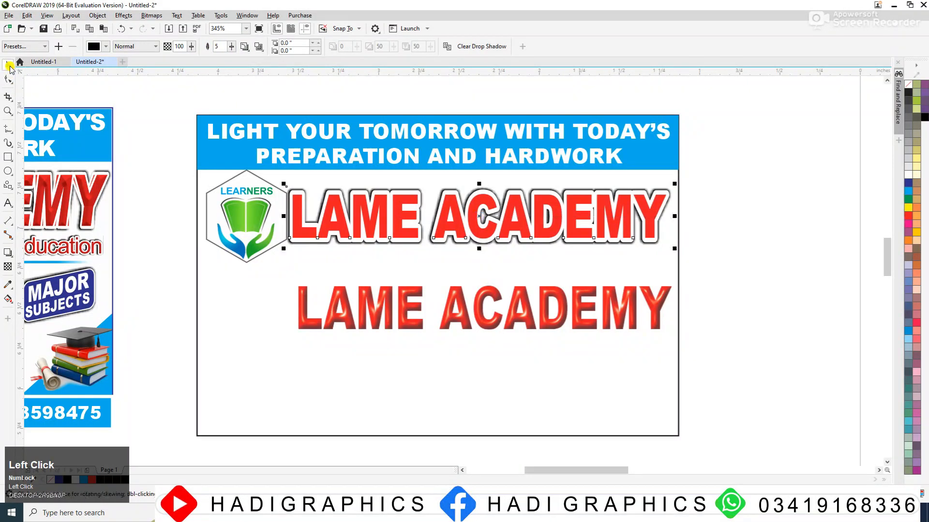
# - Set the original title's outline width to 2 pt
pyautogui.click(627, 201)
pyautogui.press('F12')
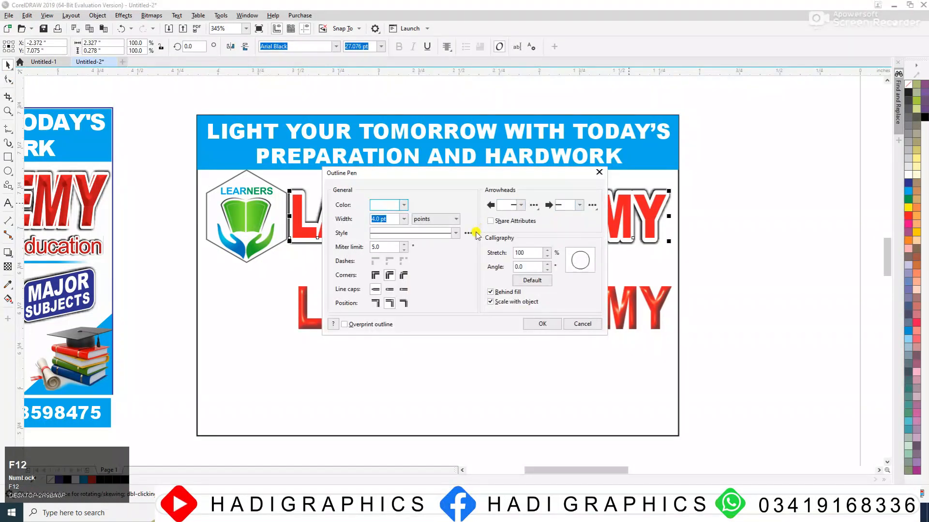
pyautogui.click(404, 219)
pyautogui.click(384, 271)
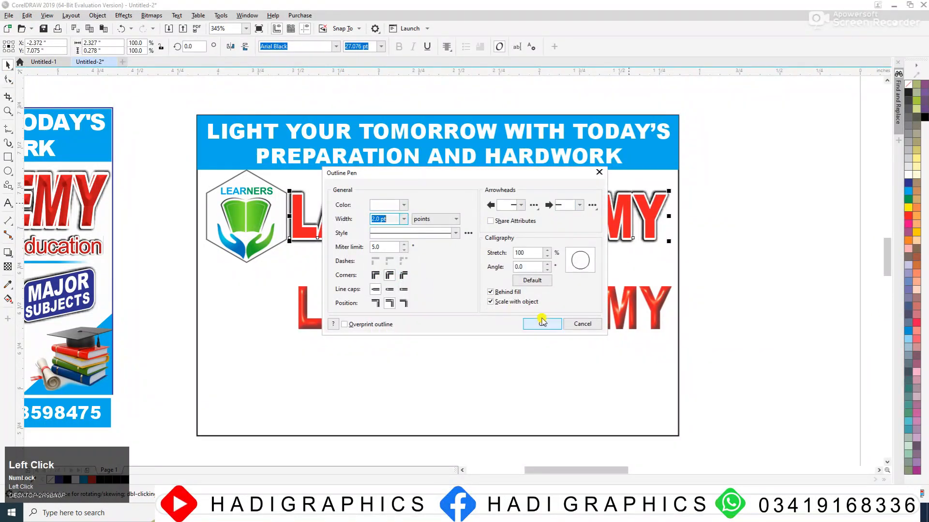
pyautogui.click(541, 323)
# - Align the plastic-effect copy by its centres onto the shadowed title
pyautogui.click(646, 295)
pyautogui.keyDown('shift'); pyautogui.click(624, 221); pyautogui.keyUp('shift')
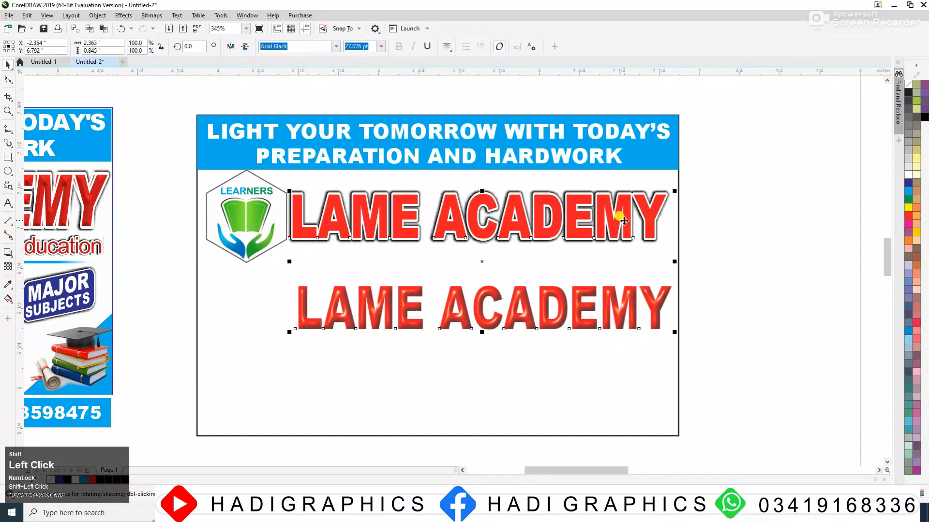
pyautogui.press('c')
pyautogui.press('e')
pyautogui.click(721, 199)
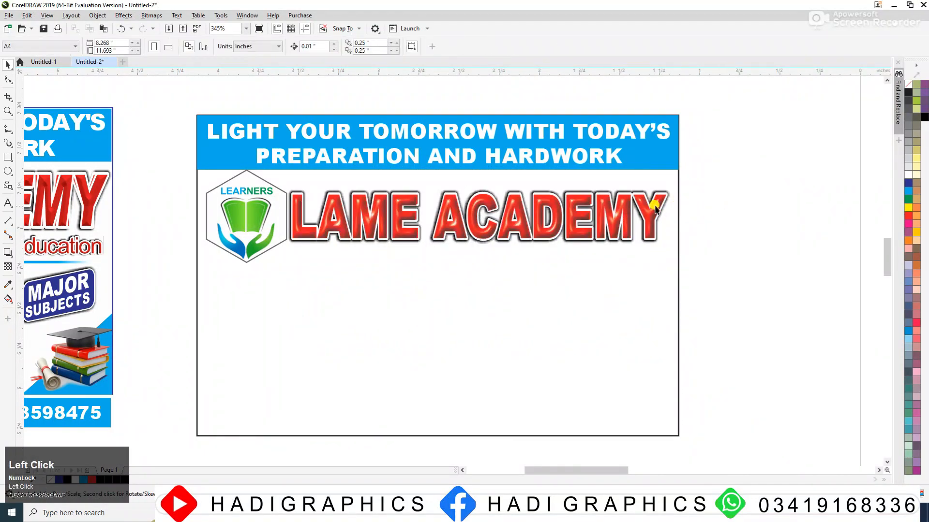
# - Shift the plastic-effect copy off the shadowed title and thicken that title's white outline
pyautogui.press('F3')
pyautogui.press('F2')
pyautogui.moveTo(423, 169); pyautogui.dragTo(708, 320)
pyautogui.click(707, 226)
pyautogui.press('F12')
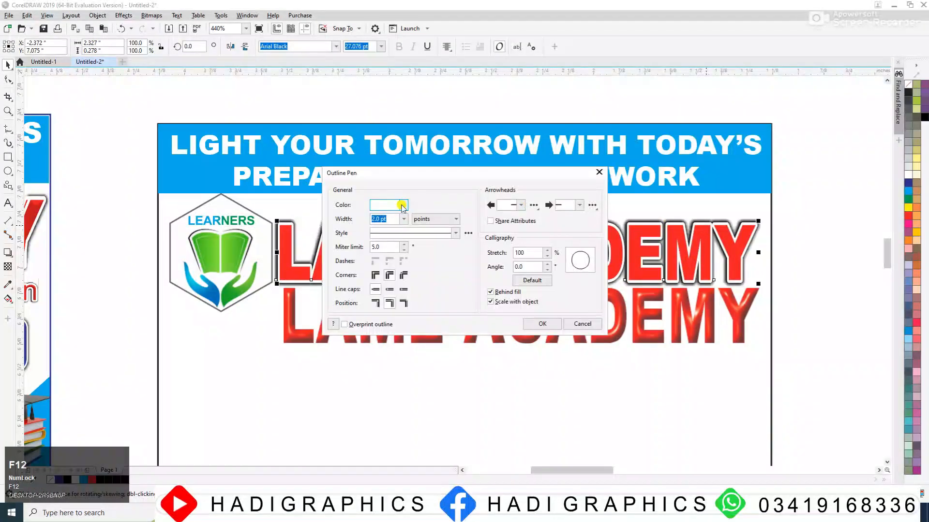
pyautogui.click(394, 218)
pyautogui.press('Return')
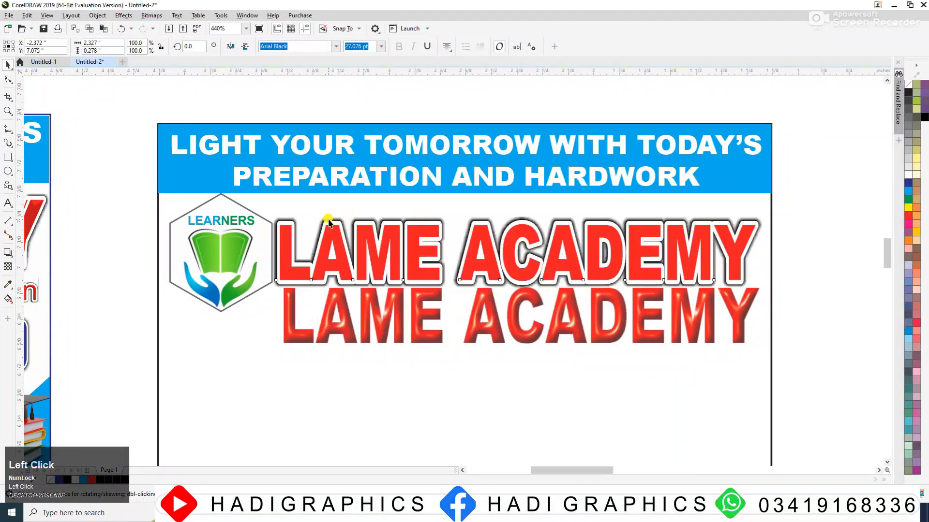
# - Centre the plastic-effect copy horizontally and vertically on the thickly outlined title
pyautogui.click(422, 333)
pyautogui.keyDown('shift'); pyautogui.click(424, 266); pyautogui.keyUp('shift')
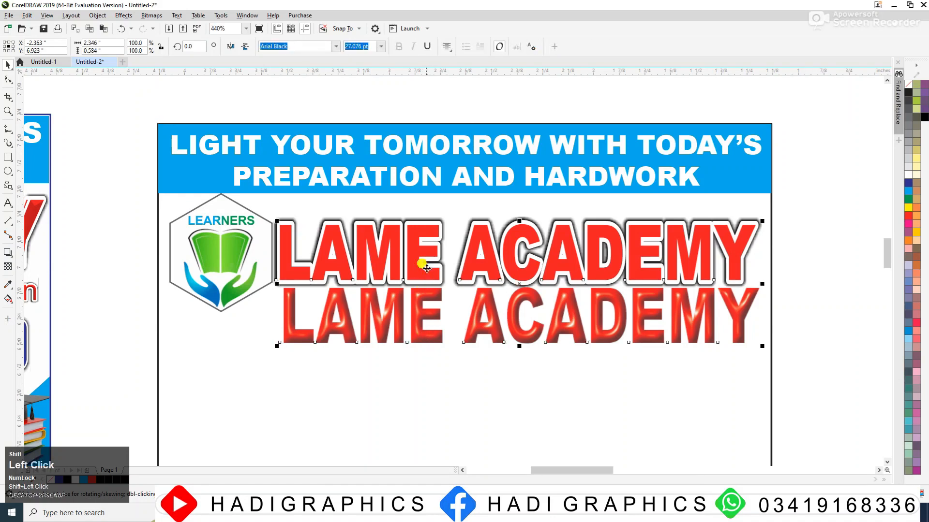
pyautogui.press('c')
pyautogui.press('e')
# - Place a copy of the header slogan just below the LAME ACADEMY title and fill it dark blue
pyautogui.press('F3')
pyautogui.press('F3')
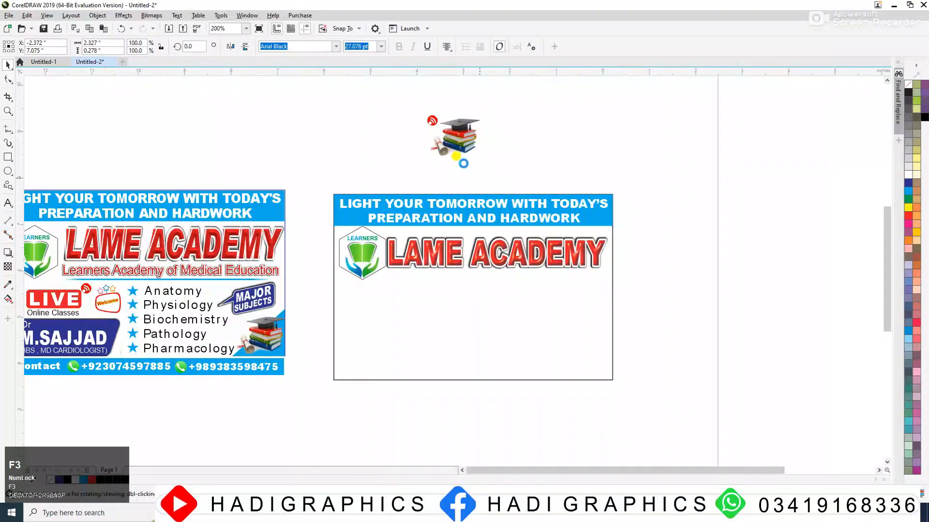
pyautogui.click(464, 162)
pyautogui.press('F2')
pyautogui.moveTo(241, 174); pyautogui.dragTo(651, 282)
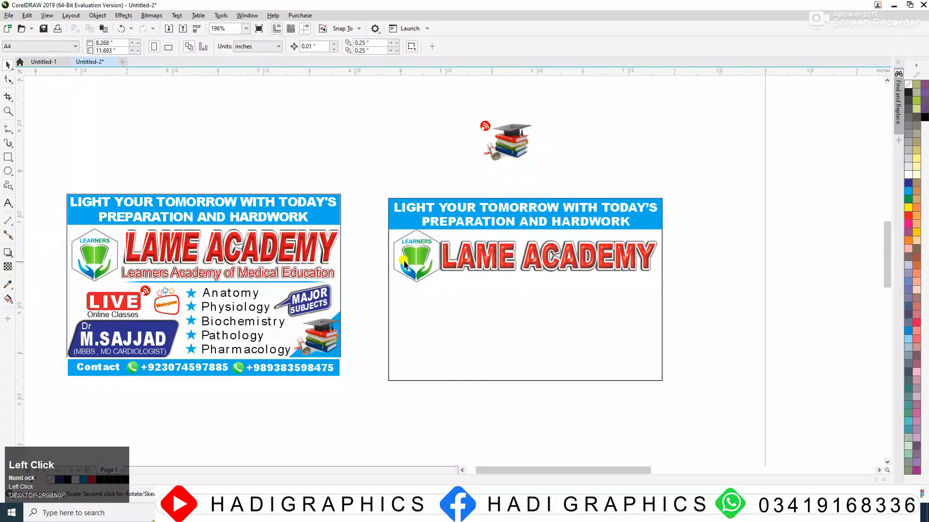
pyautogui.moveTo(461, 215); pyautogui.dragTo(498, 284)
pyautogui.rightClick(498, 285)
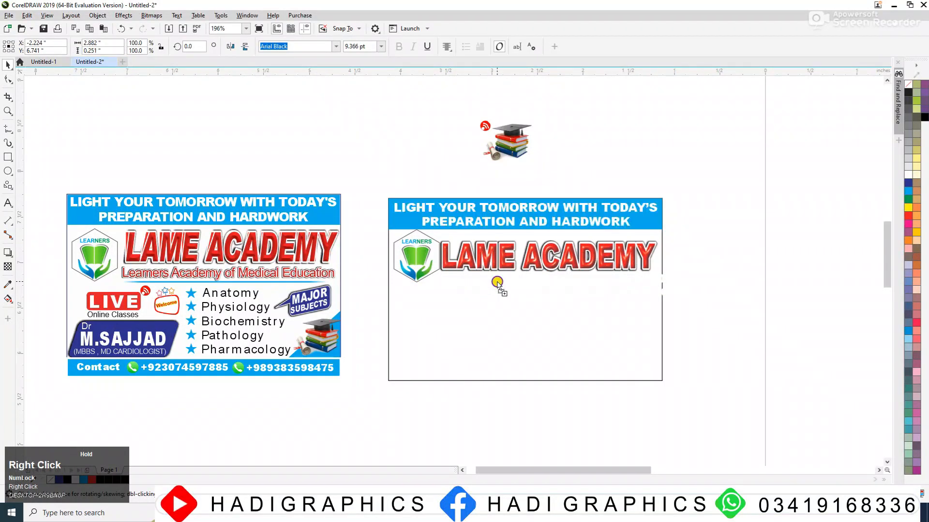
pyautogui.click(907, 203)
pyautogui.click(908, 183)
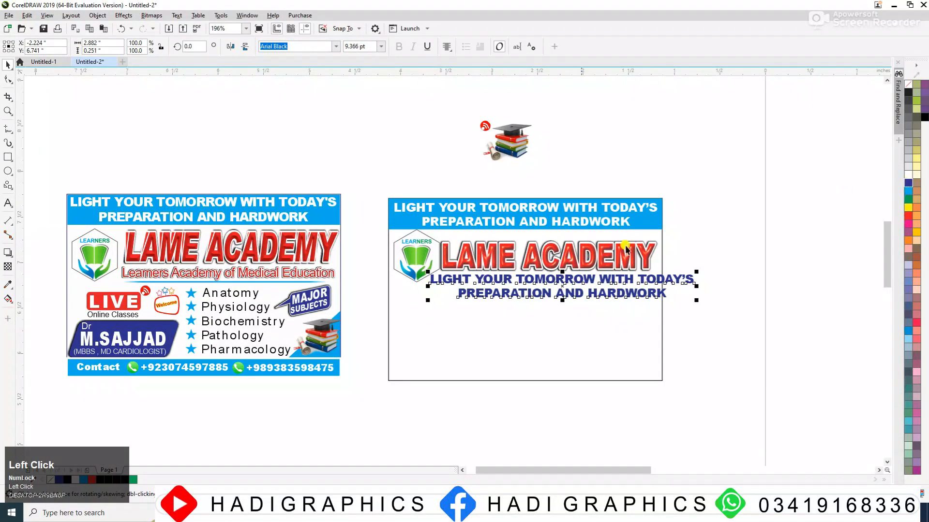
# - Replace the copied slogan's text with "Learners Academy of Medical Education"
pyautogui.doubleClick(529, 282)
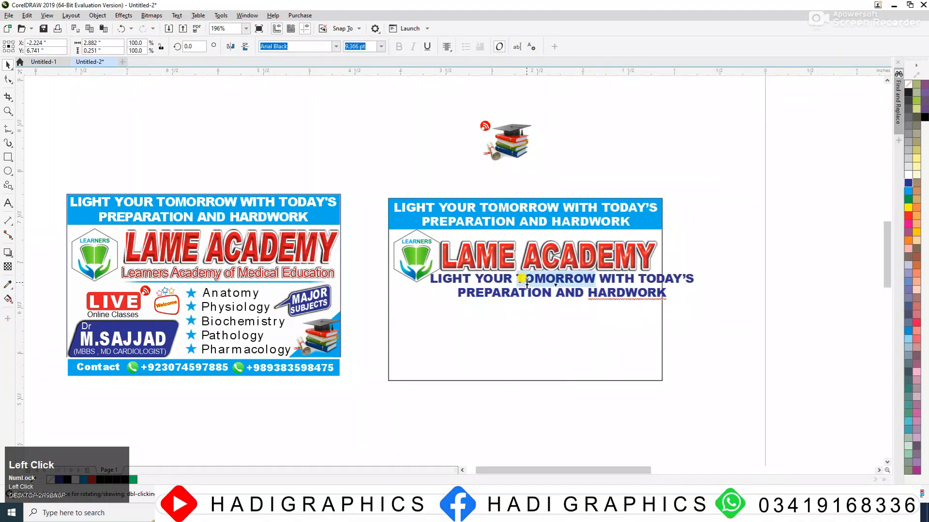
pyautogui.hotkey('ctrl', 'a')
pyautogui.write('L')
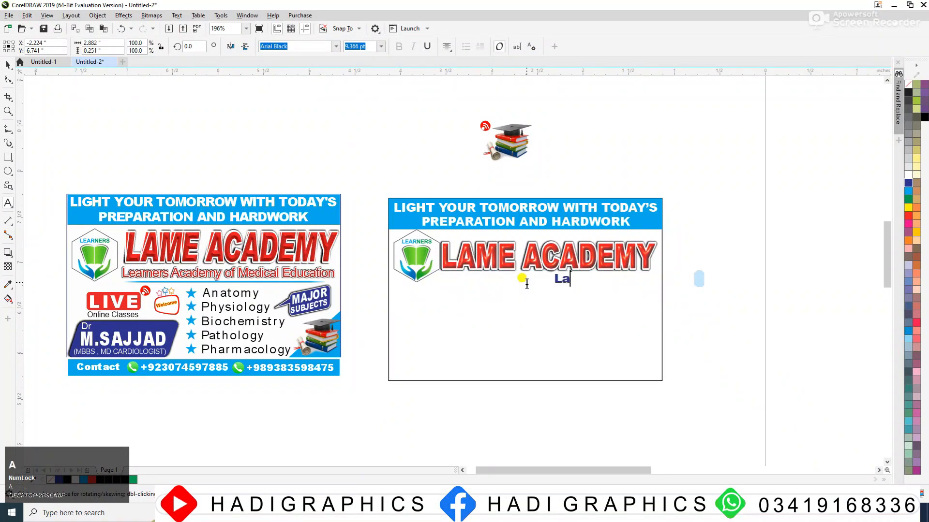
pyautogui.write('earners ')
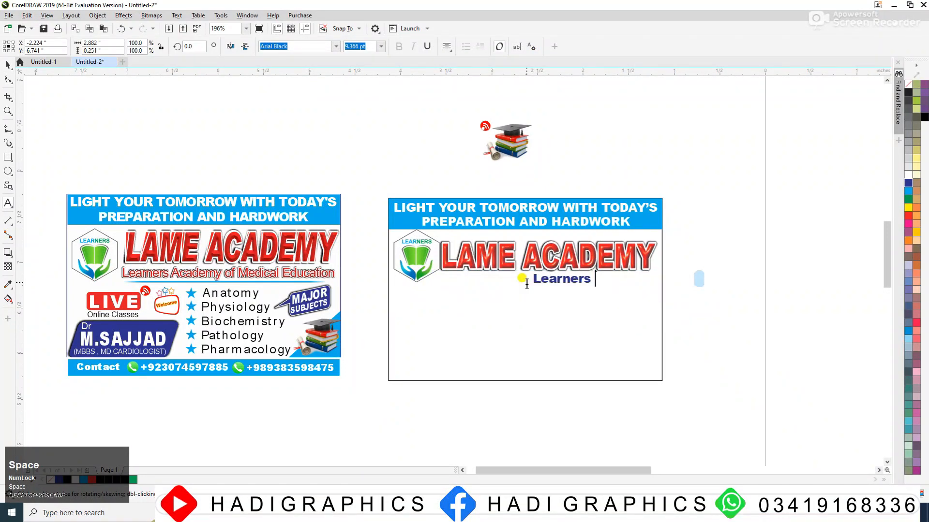
pyautogui.write('Academy of Mei')
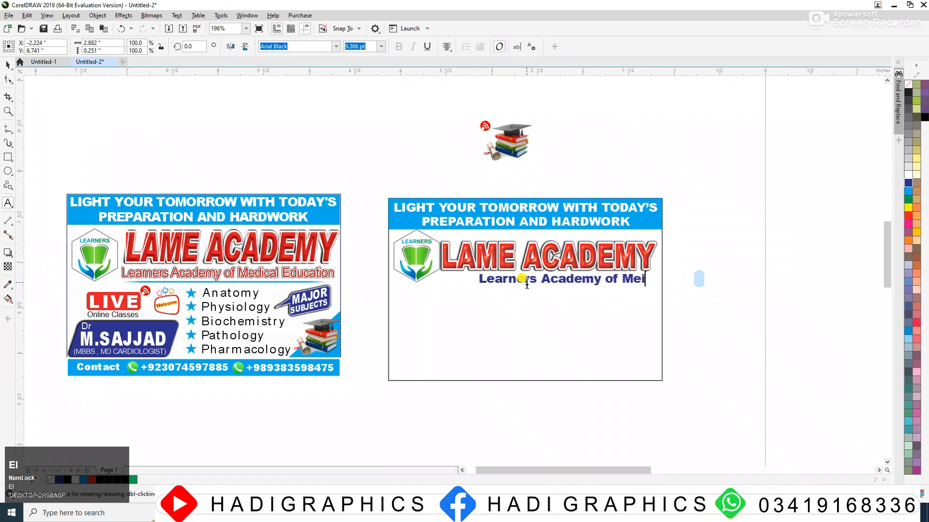
pyautogui.press('BackSpace')
pyautogui.write('dic')
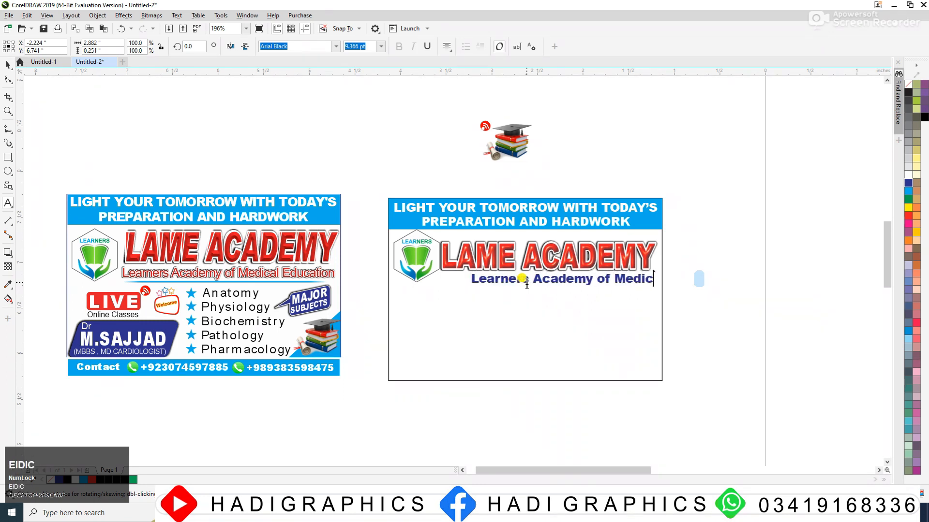
pyautogui.write('al Education')
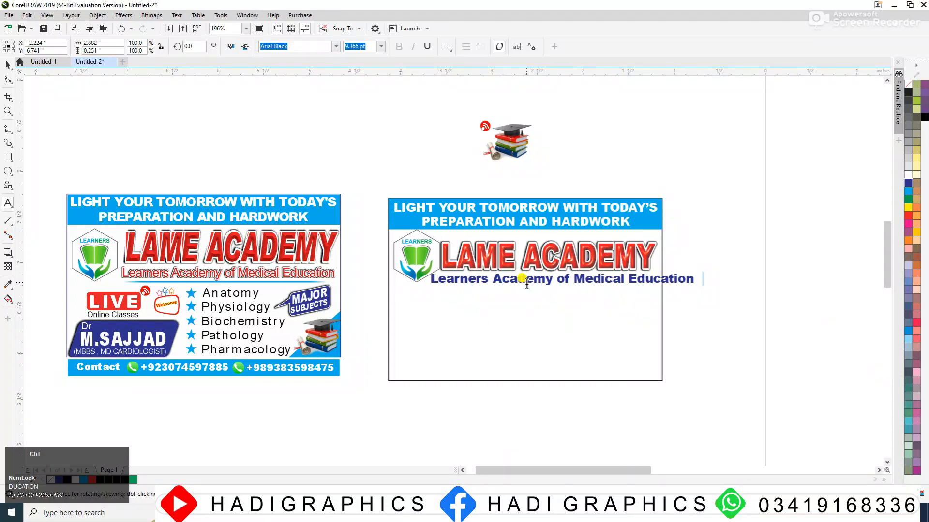
pyautogui.click(7, 65)
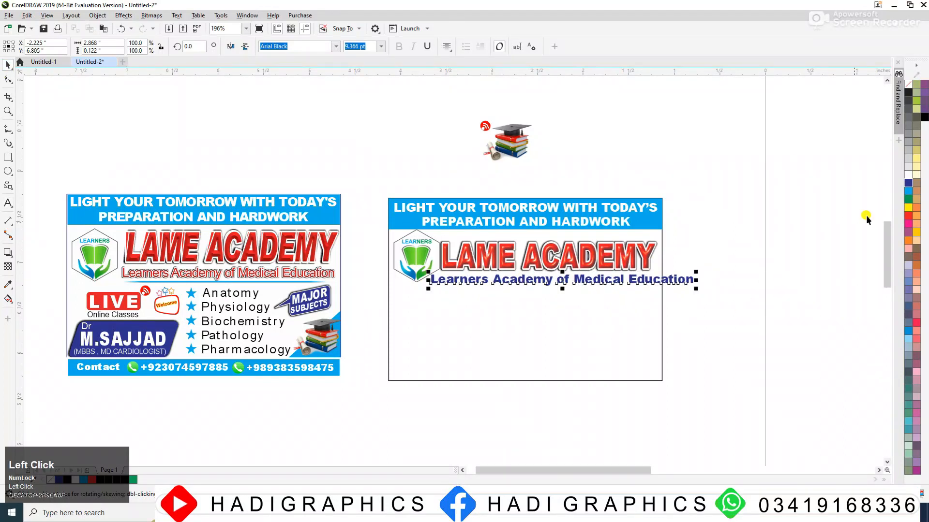
# - Fit the Learners Academy tagline beneath the title at about 2.27 by 0.11 inches and fill it red
pyautogui.press('F2')
pyautogui.moveTo(347, 189); pyautogui.dragTo(640, 302)
pyautogui.moveTo(377, 314); pyautogui.dragTo(405, 307)
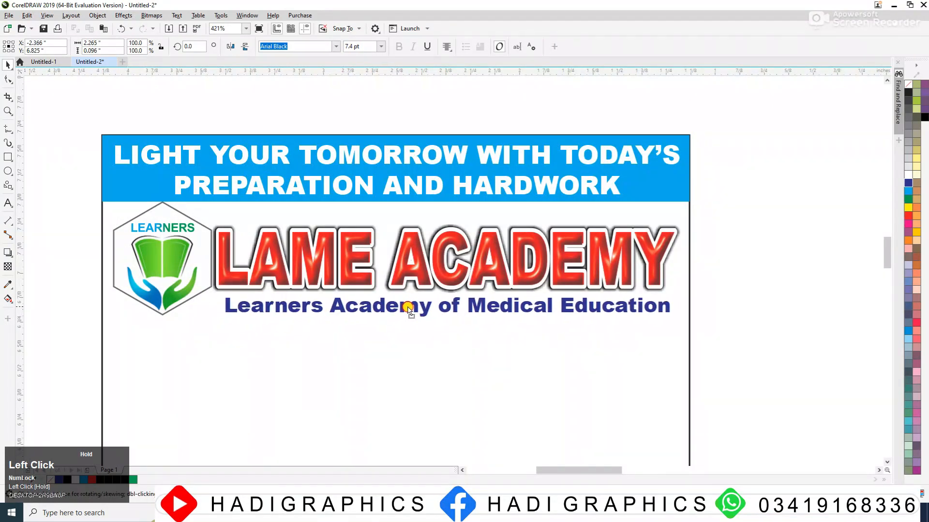
pyautogui.click(909, 215)
pyautogui.scroll(2, 465, 308)
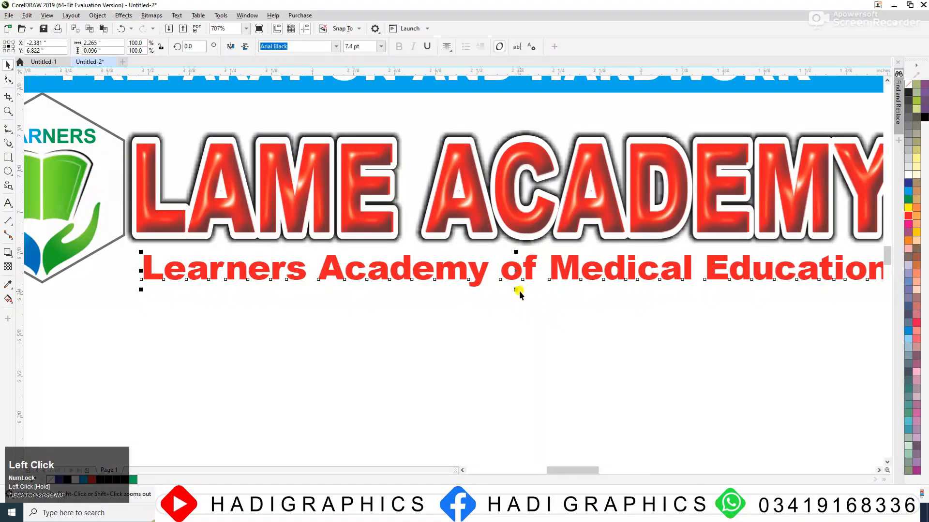
pyautogui.moveTo(517, 289); pyautogui.dragTo(515, 292)
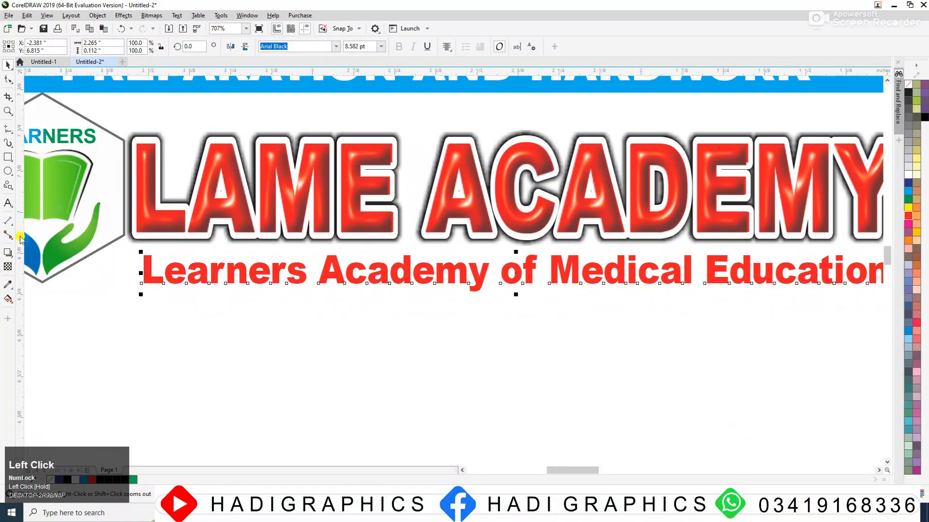
# - Give the Learners Academy tagline a white 2 pt outline placed behind its fill
pyautogui.rightClick(911, 178)
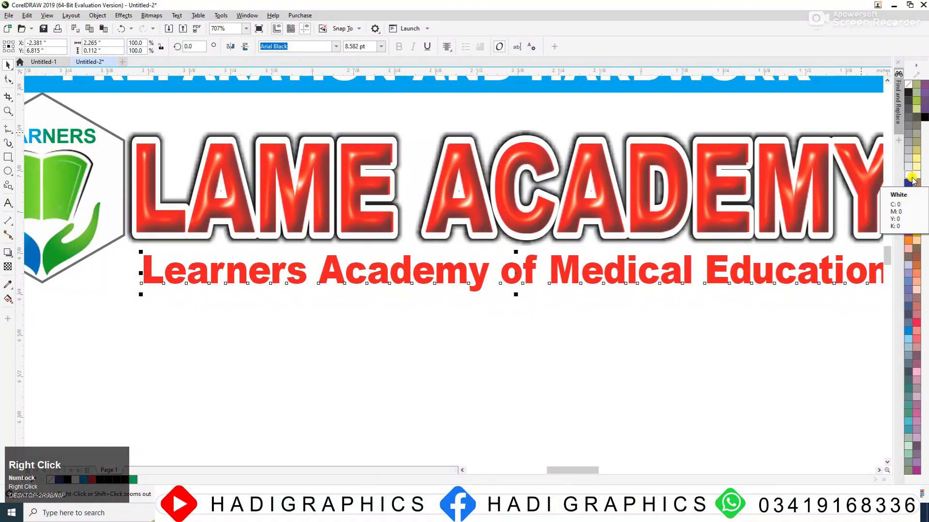
pyautogui.press('F12')
pyautogui.click(404, 219)
pyautogui.click(384, 273)
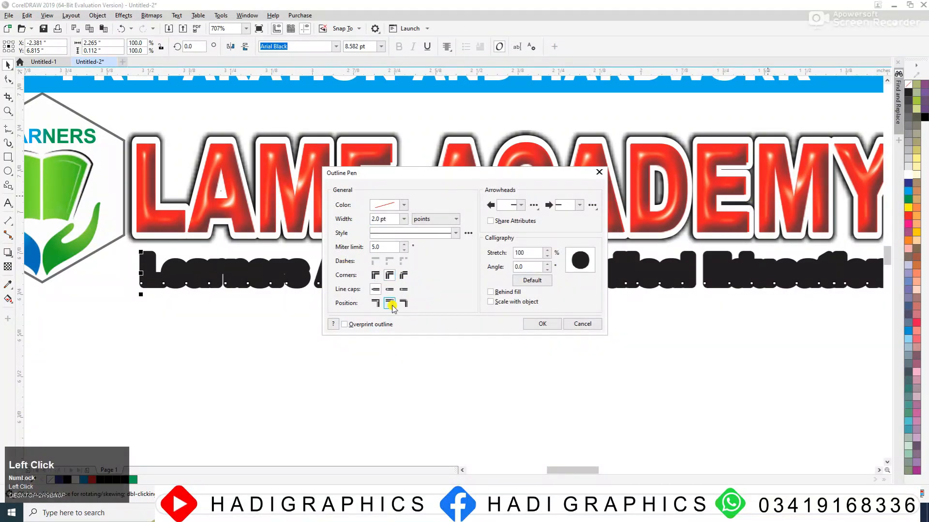
pyautogui.click(524, 302)
pyautogui.click(491, 292)
pyautogui.click(533, 324)
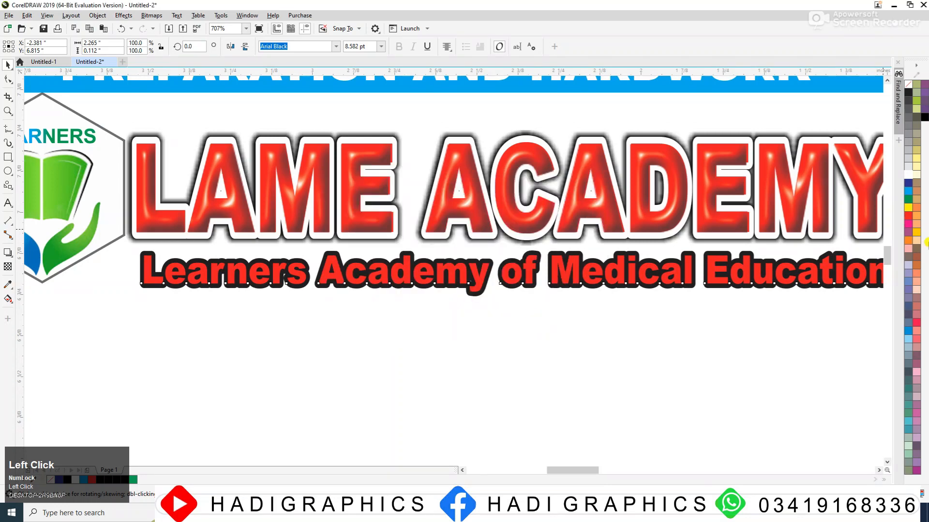
pyautogui.rightClick(907, 176)
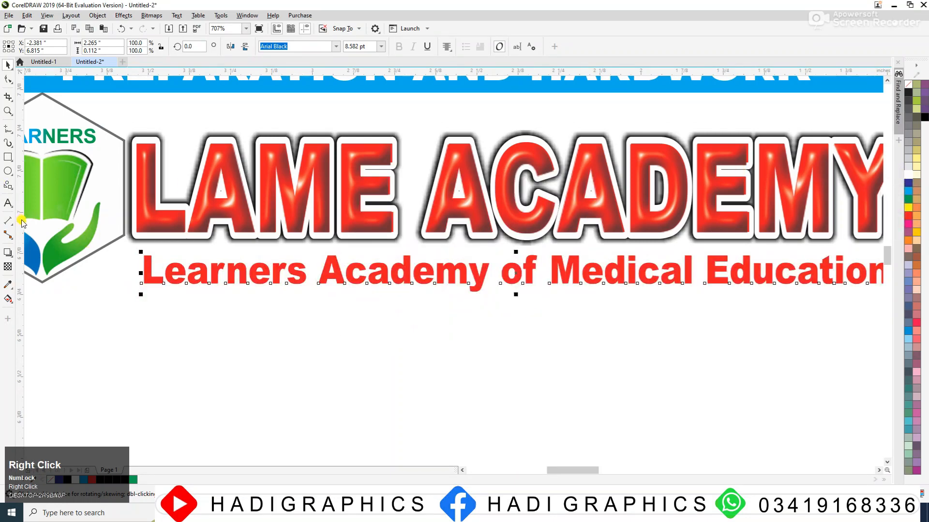
# - Add a black glow-style drop shadow to the tagline with Middle feathering direction and feathering of 5
pyautogui.click(7, 252)
pyautogui.click(25, 46)
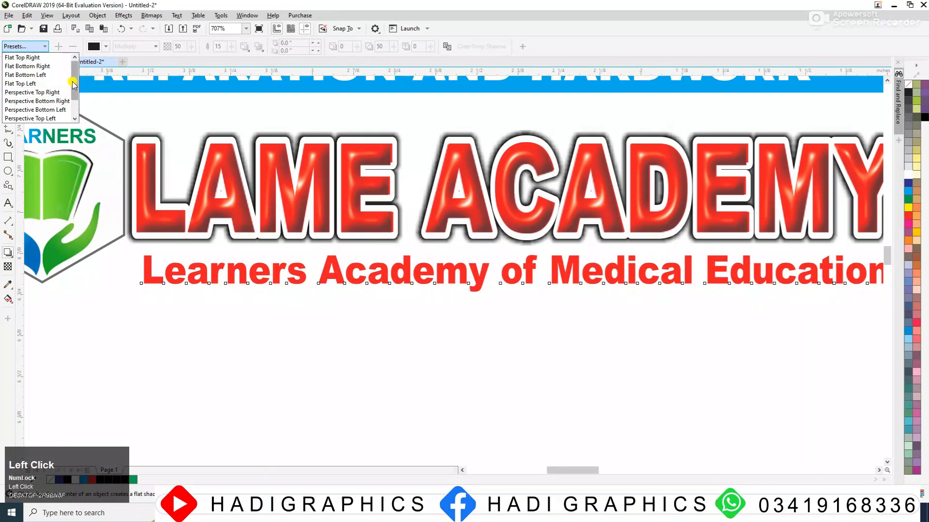
pyautogui.click(54, 80)
pyautogui.click(244, 46)
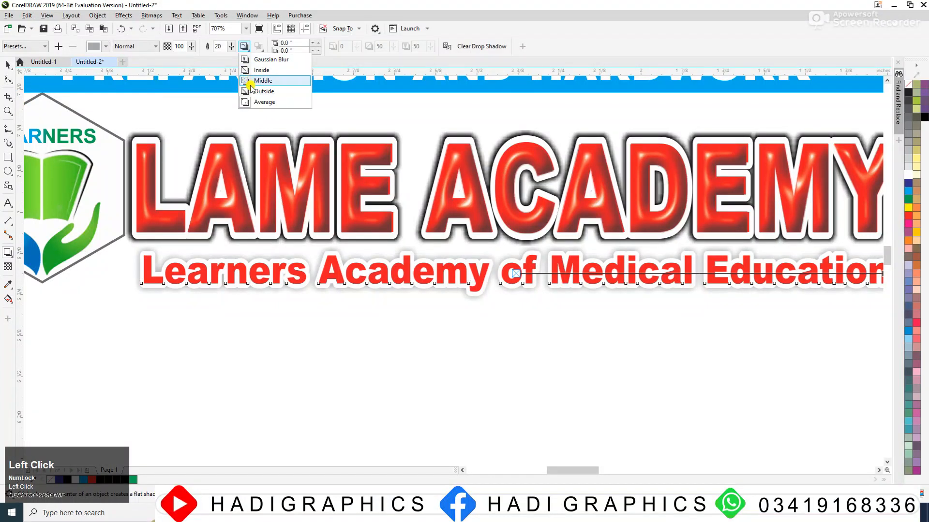
pyautogui.click(271, 79)
pyautogui.write('5')
pyautogui.press('Return')
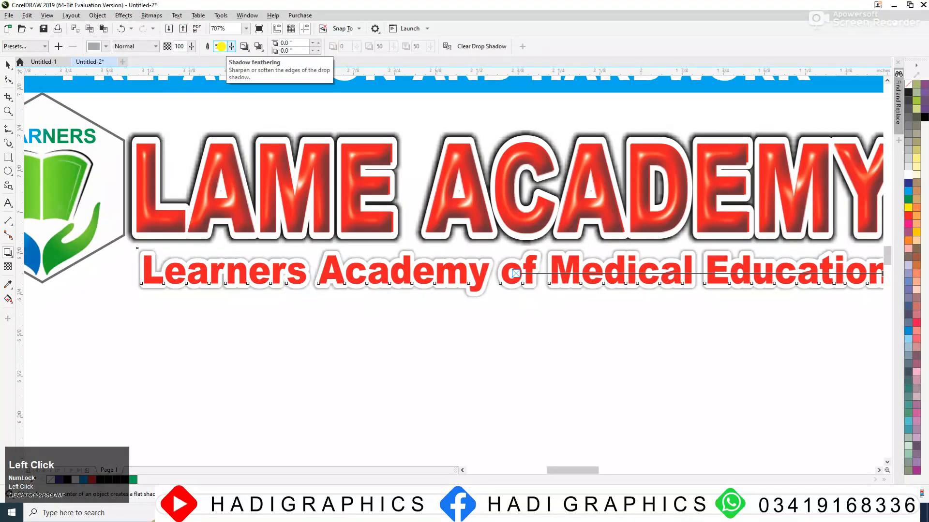
pyautogui.click(98, 46)
pyautogui.moveTo(94, 135); pyautogui.dragTo(96, 167)
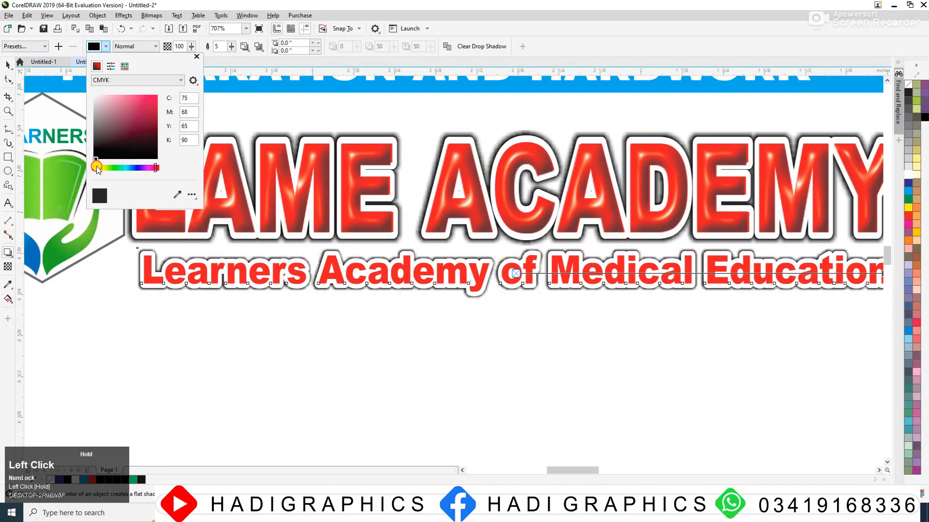
pyautogui.click(10, 130)
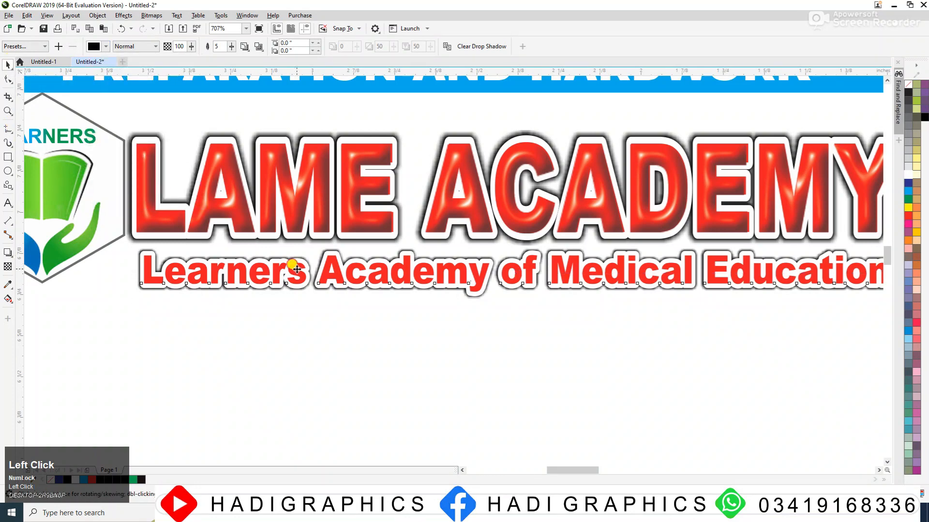
# - Adjust the outline width of the Learners Academy tagline
pyautogui.press('F3')
pyautogui.click(618, 271)
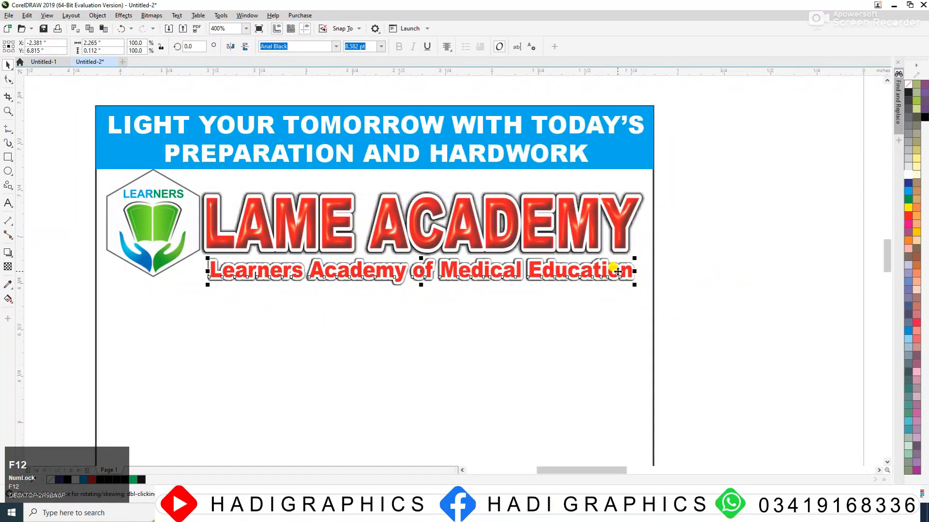
pyautogui.press('F12')
pyautogui.click(393, 217)
pyautogui.press('Return')
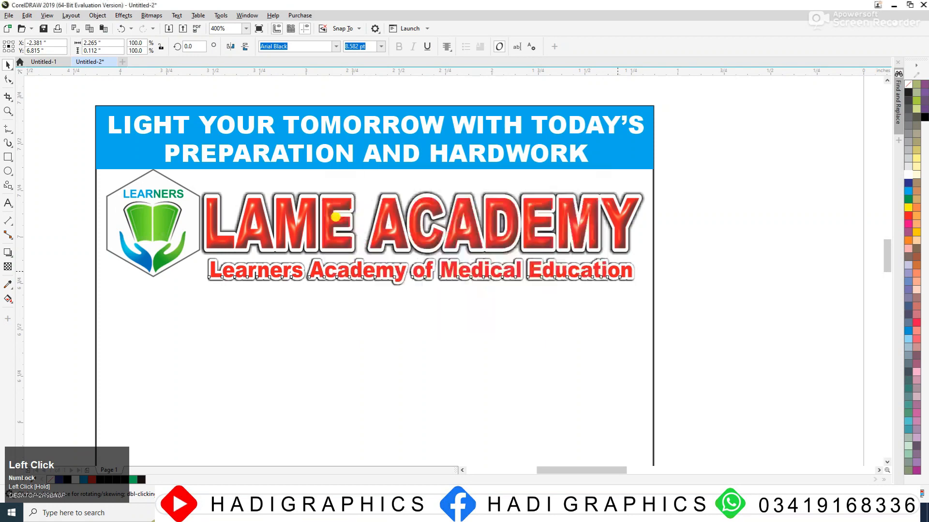
pyautogui.click(735, 290)
# - Draw a thin horizontal rectangle about 1.15 by 0.06 inches below the tagline's first half
pyautogui.press('F3')
pyautogui.press('F2')
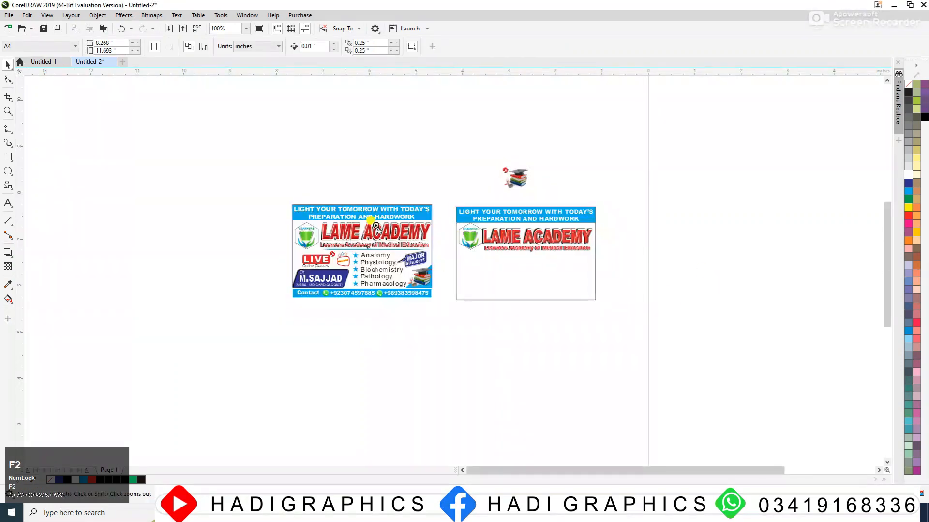
pyautogui.moveTo(278, 213); pyautogui.dragTo(752, 289)
pyautogui.moveTo(490, 288); pyautogui.dragTo(668, 357)
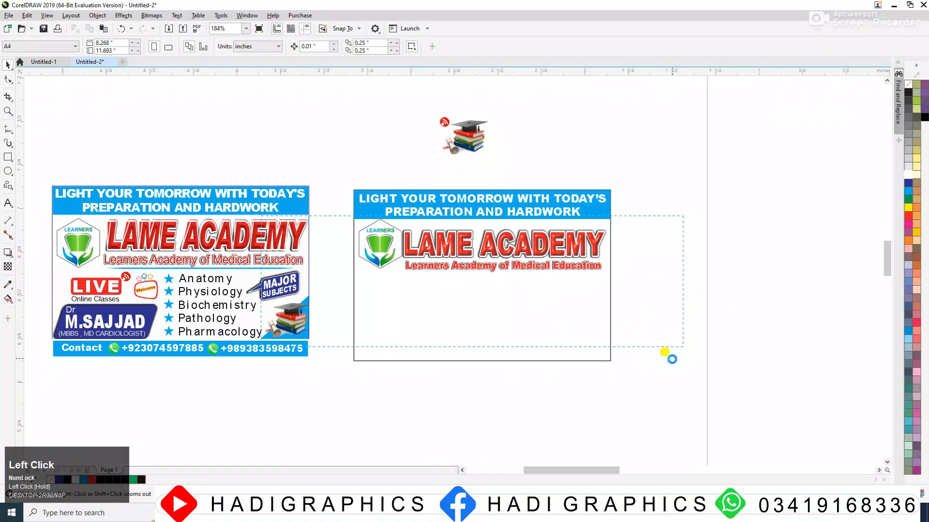
pyautogui.click(7, 155)
pyautogui.moveTo(312, 251); pyautogui.dragTo(510, 262)
pyautogui.press('space')
pyautogui.moveTo(443, 256); pyautogui.dragTo(443, 262)
# - Fill the thin rectangle light blue without an outline and reduce its height to about 0.04 inches
pyautogui.press('F2')
pyautogui.moveTo(280, 227); pyautogui.dragTo(614, 320)
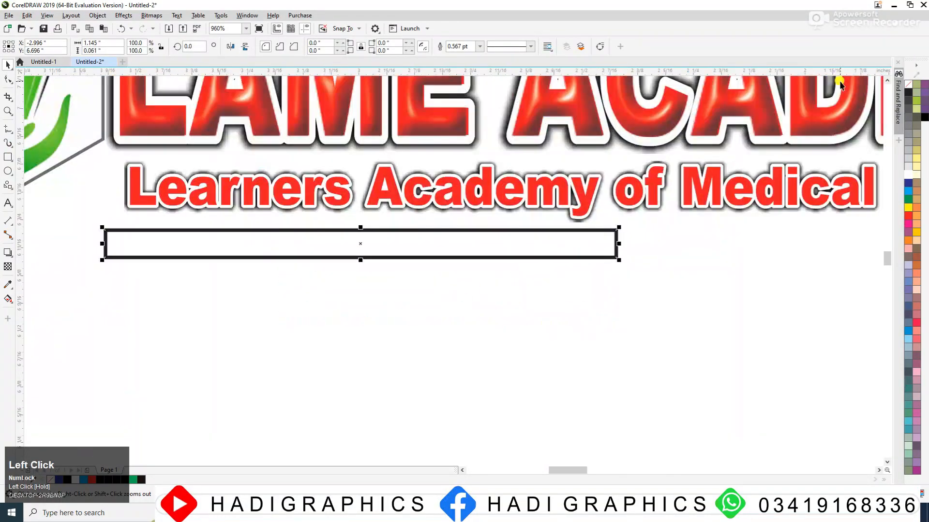
pyautogui.click(906, 190)
pyautogui.rightClick(908, 85)
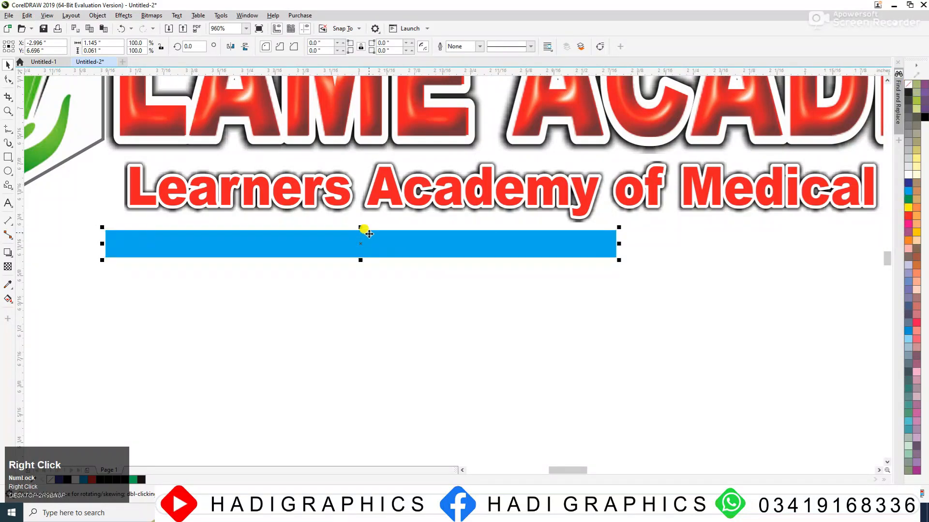
pyautogui.moveTo(363, 228); pyautogui.dragTo(335, 239)
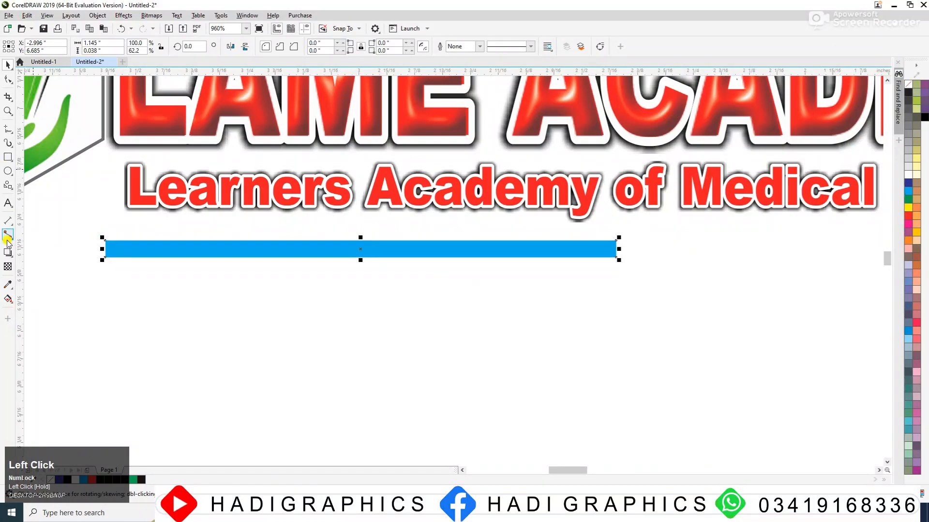
# - Fade the blue bar's left end with a gradual transparency and thin the bar to about 0.023 inches
pyautogui.click(8, 266)
pyautogui.moveTo(272, 245); pyautogui.dragTo(103, 246)
pyautogui.moveTo(273, 247); pyautogui.dragTo(269, 250)
pyautogui.moveTo(103, 245); pyautogui.dragTo(114, 246)
pyautogui.press('space')
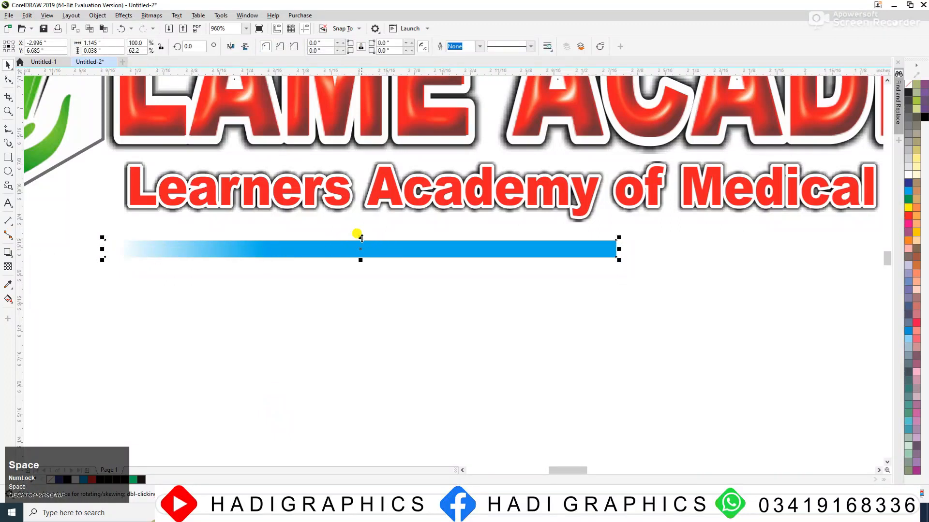
pyautogui.moveTo(360, 237); pyautogui.dragTo(365, 244)
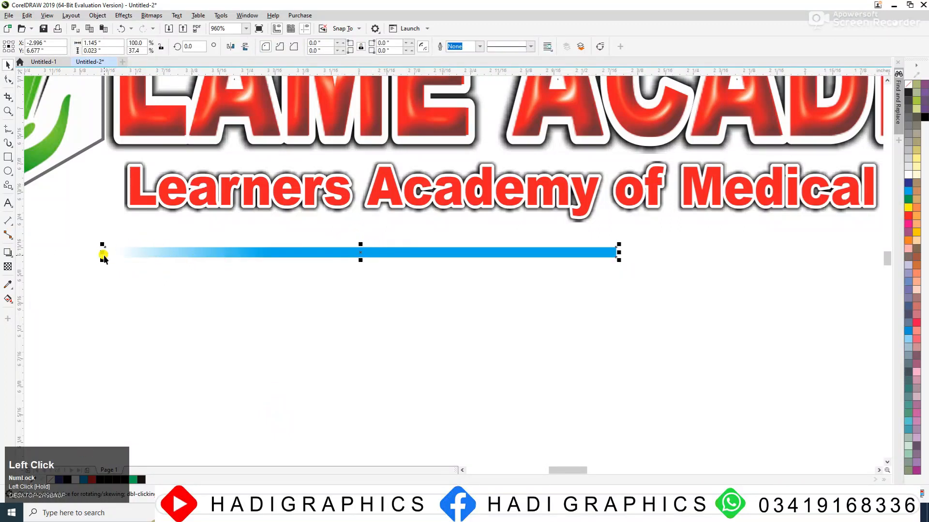
# - Join a mirrored copy to the bar's solid end as one 2.28-inch group and move it just beneath the tagline
pyautogui.moveTo(103, 256); pyautogui.dragTo(652, 257)
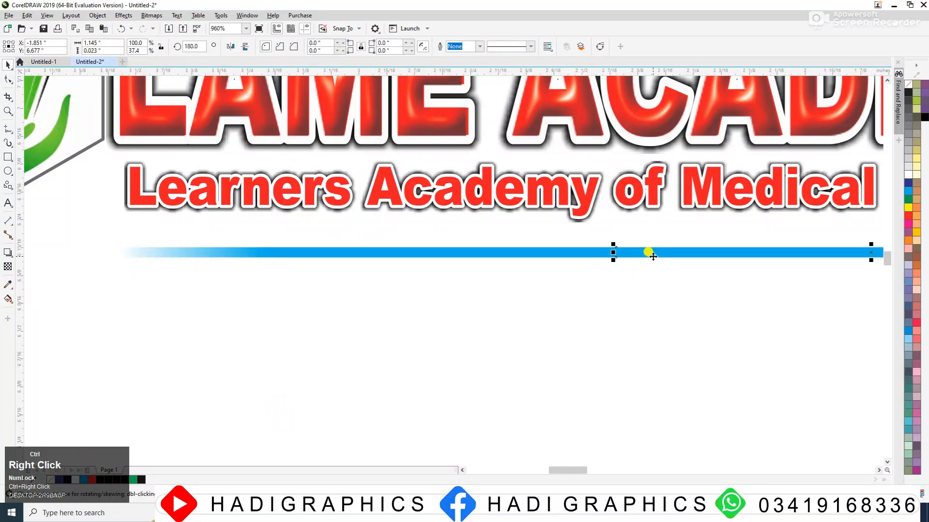
pyautogui.keyDown('shift'); pyautogui.click(602, 253); pyautogui.keyUp('shift')
pyautogui.click(619, 248)
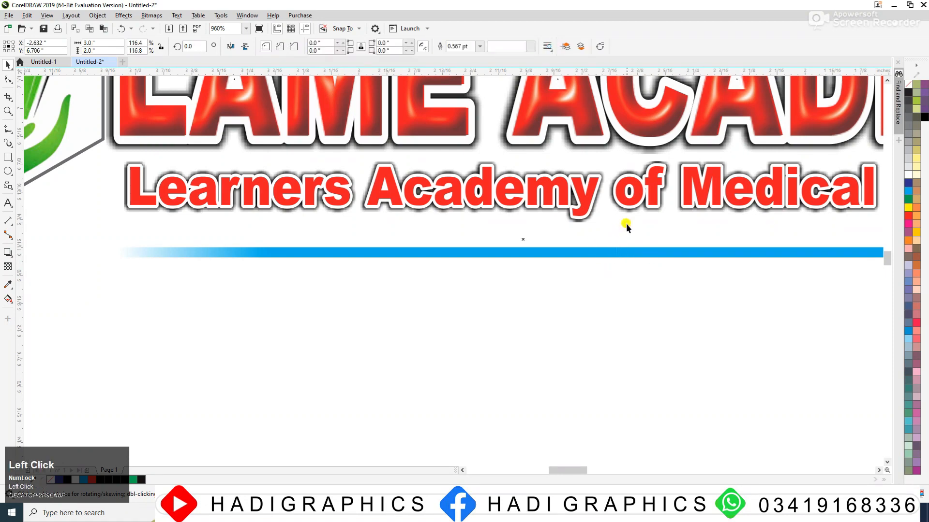
pyautogui.keyDown('shift'); pyautogui.click(605, 248); pyautogui.keyUp('shift')
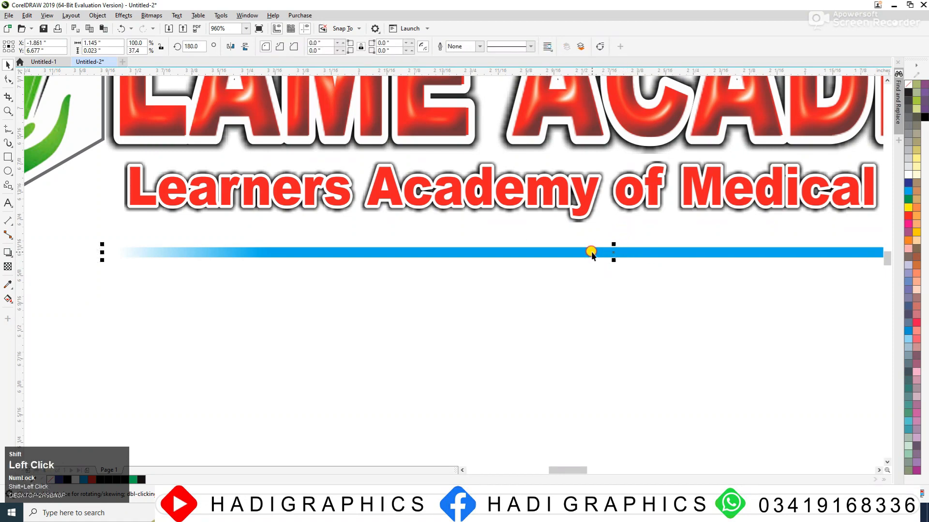
pyautogui.scroll(-3, 615, 228)
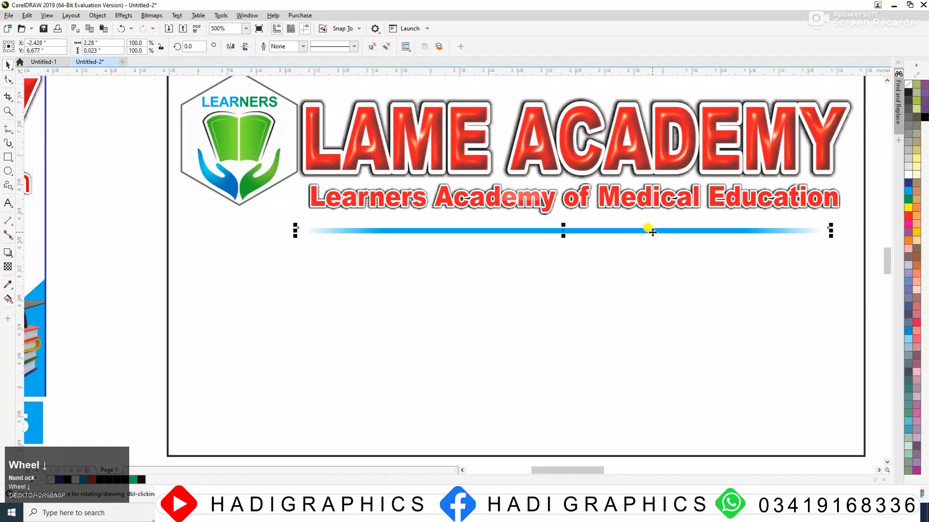
pyautogui.moveTo(579, 231); pyautogui.dragTo(586, 220)
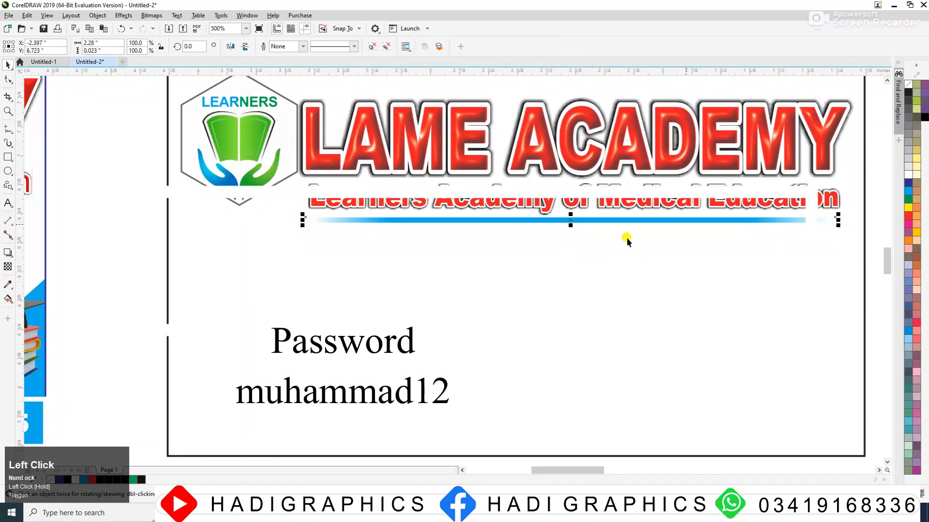
# - Try a yellow fill on the faded divider line and return it to light blue
pyautogui.rightClick(909, 208)
pyautogui.click(909, 208)
pyautogui.rightClick(907, 84)
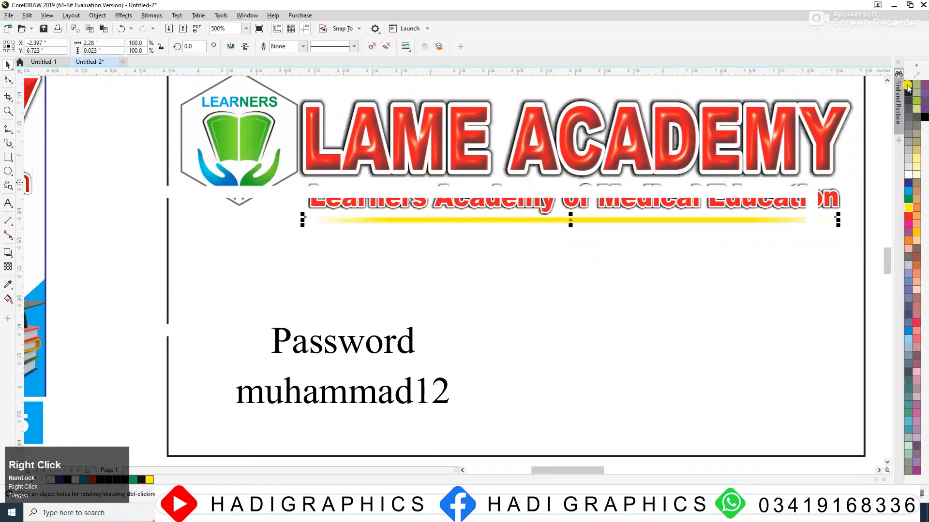
pyautogui.click(909, 191)
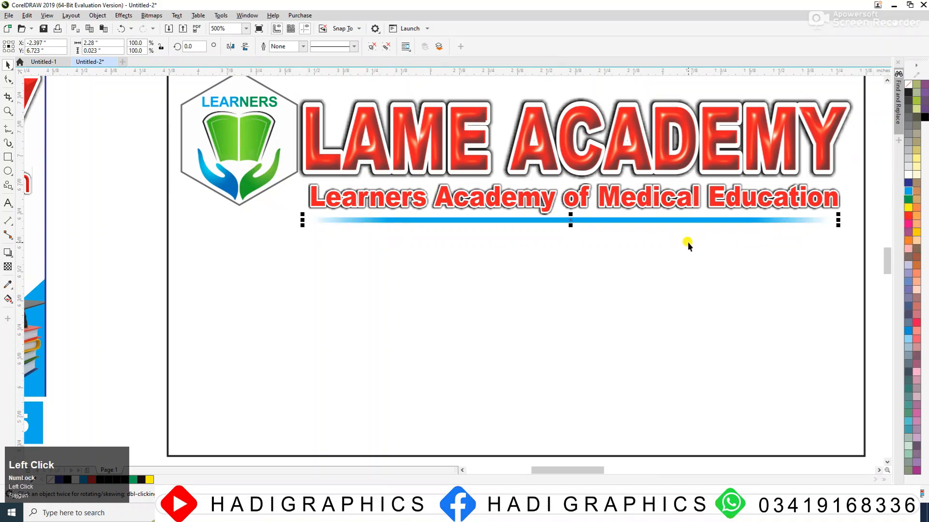
# - Reduce the height of the blue divider line beneath the tagline to about 0.018 inches
pyautogui.press('F3')
pyautogui.press('F3')
pyautogui.press('F2')
pyautogui.moveTo(102, 138); pyautogui.dragTo(594, 291)
pyautogui.press('F2')
pyautogui.moveTo(454, 221); pyautogui.dragTo(731, 281)
pyautogui.click(624, 317)
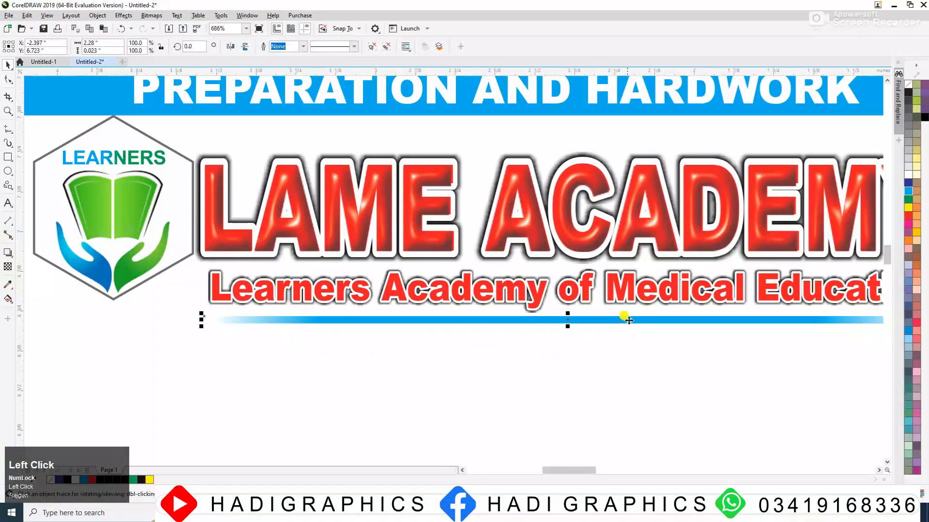
pyautogui.scroll(2, 562, 327)
pyautogui.moveTo(555, 319); pyautogui.dragTo(561, 299)
# - Draw a rectangle about 0.46 by 0.25 inches below the logo and round its corners by about 0.046 inches
pyautogui.press('F3')
pyautogui.press('F3')
pyautogui.press('F3')
pyautogui.press('F2')
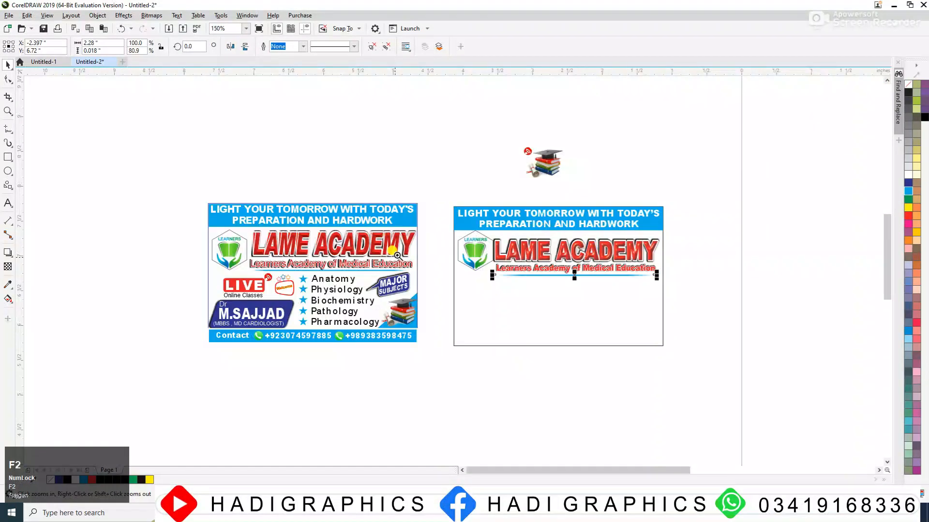
pyautogui.moveTo(108, 208); pyautogui.dragTo(755, 399)
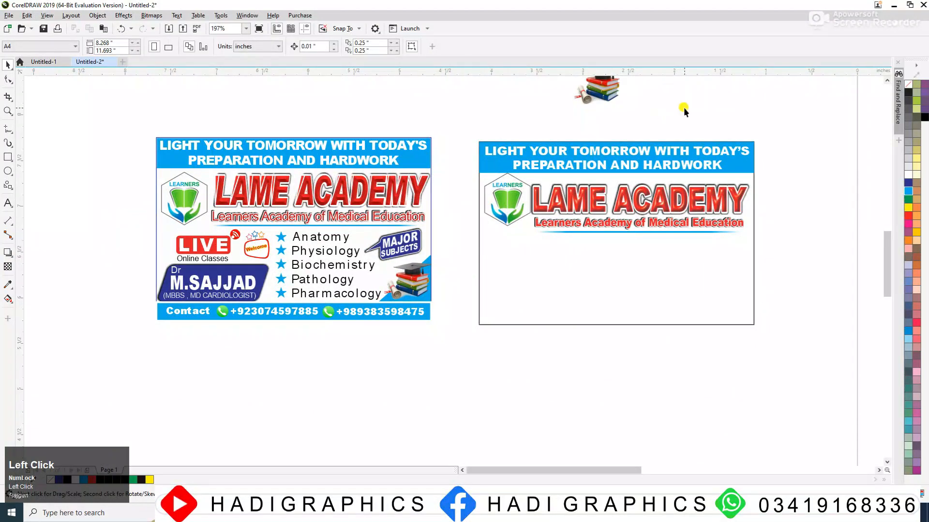
pyautogui.click(8, 157)
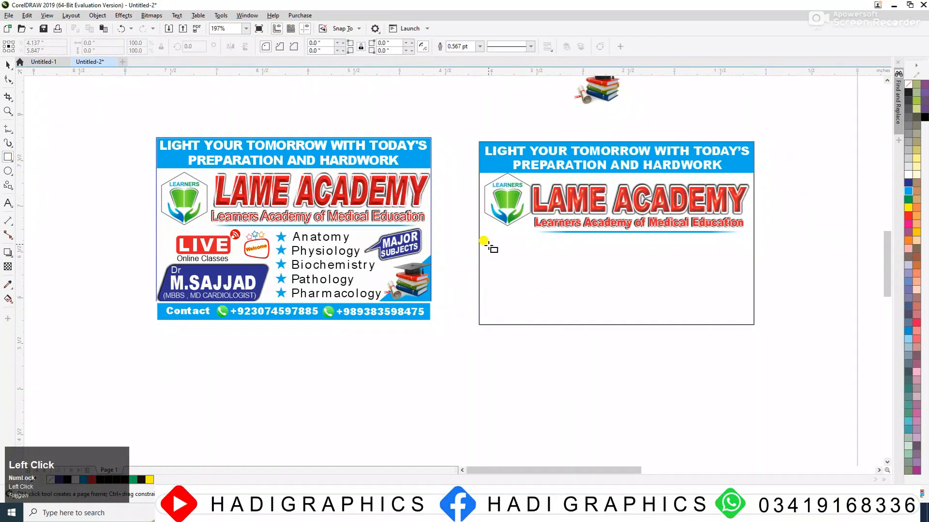
pyautogui.moveTo(488, 240); pyautogui.dragTo(526, 259)
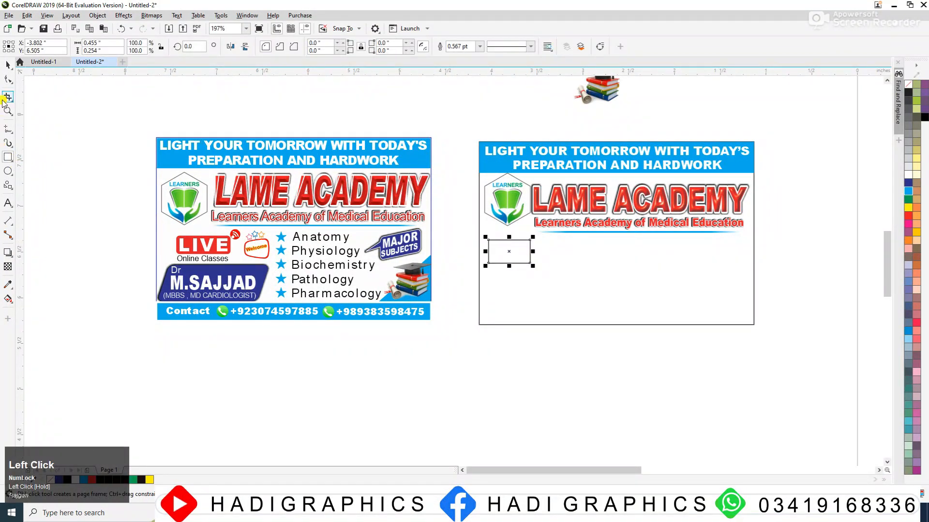
pyautogui.scroll(4, 544, 251)
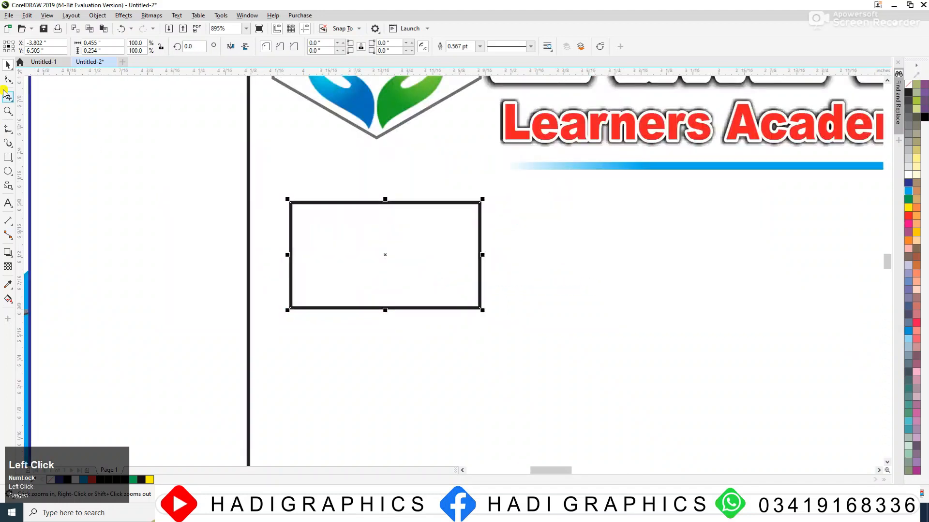
pyautogui.click(8, 80)
pyautogui.moveTo(299, 217); pyautogui.dragTo(305, 215)
pyautogui.press('space')
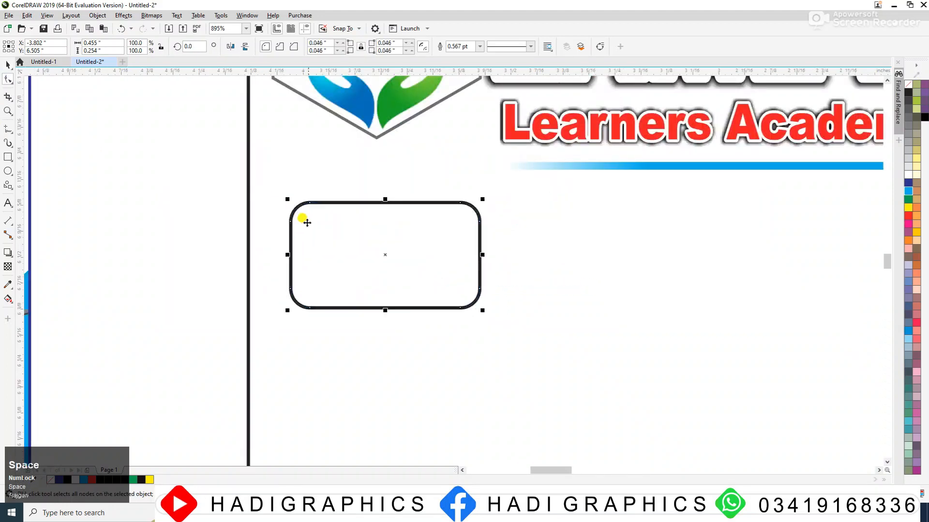
# - Reduce the rounded rectangle's height to about 0.24 inches and fill it red without an outline
pyautogui.moveTo(386, 202); pyautogui.dragTo(386, 204)
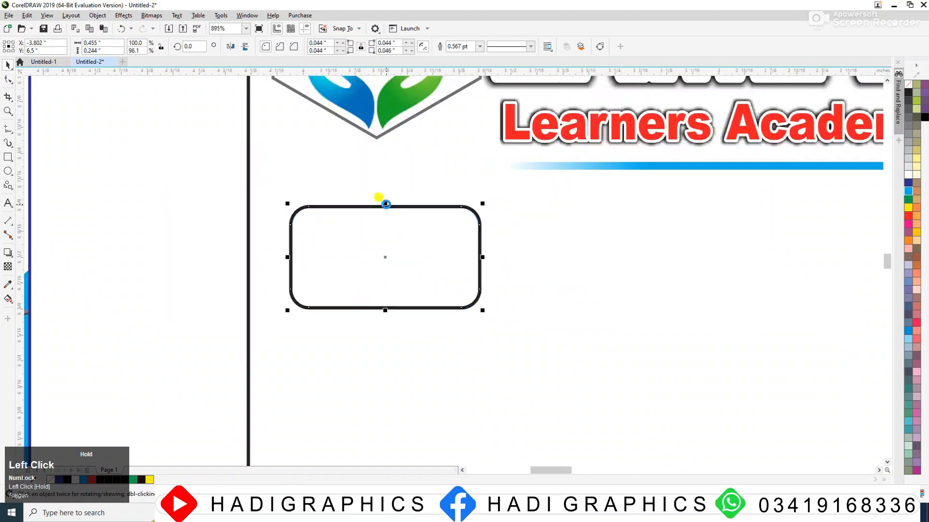
pyautogui.click(905, 215)
pyautogui.rightClick(906, 85)
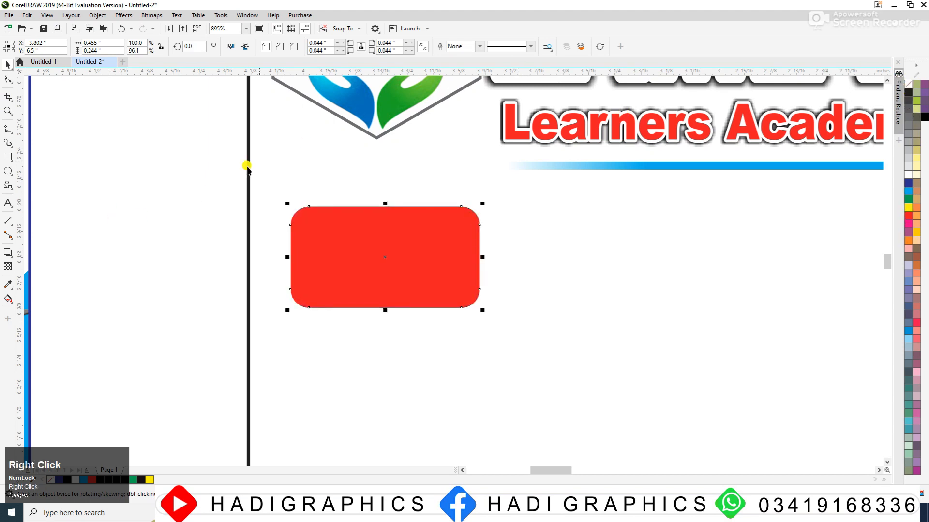
# - Add the text LIVE over the red rounded rectangle and scale it to about 0.39 inches wide
pyautogui.click(7, 204)
pyautogui.click(305, 256)
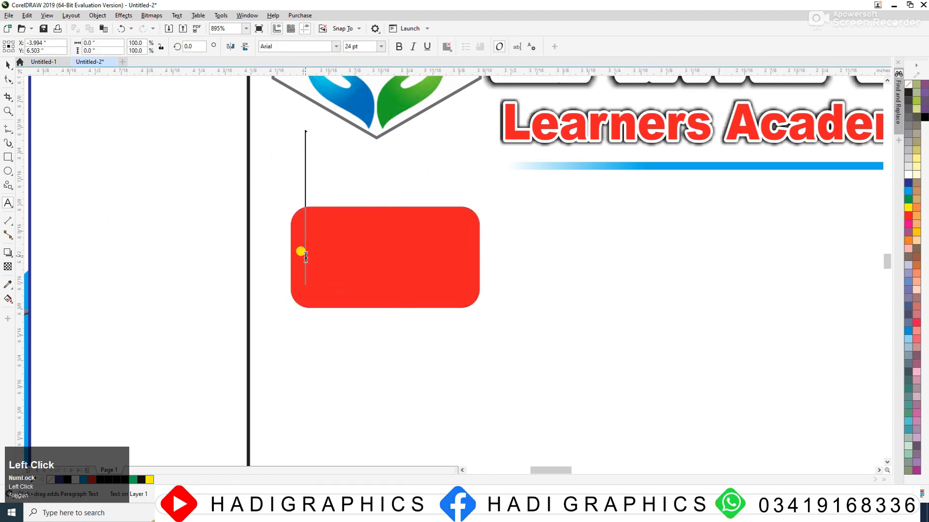
pyautogui.write('LIVE')
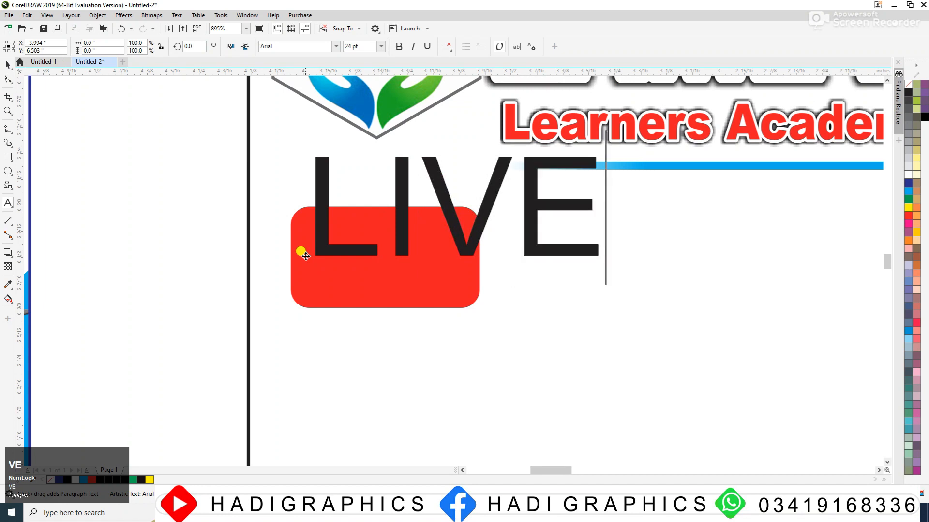
pyautogui.hotkey('ctrl', 'a')
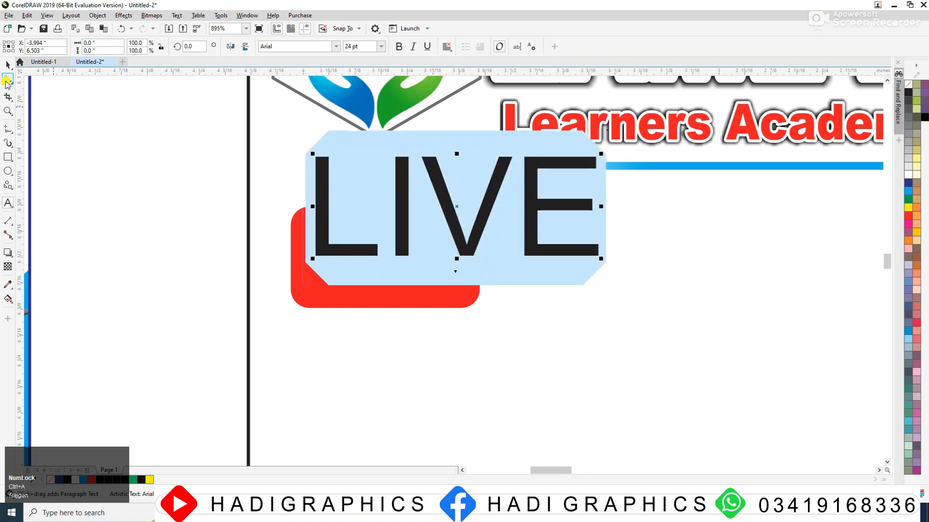
pyautogui.click(8, 65)
pyautogui.moveTo(600, 154); pyautogui.dragTo(480, 196)
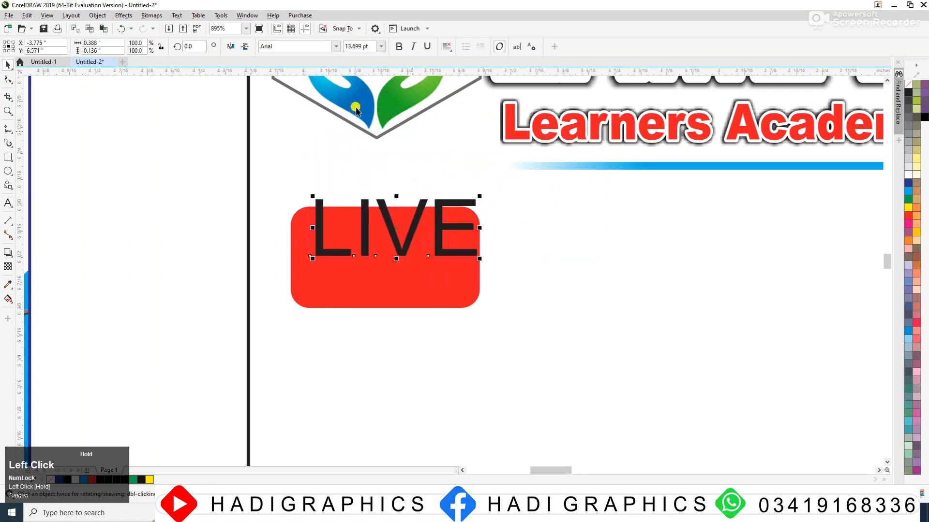
# - Set the LIVE text in white Arial Black and fit it inside the red badge at about 0.42 inches wide
pyautogui.click(266, 46)
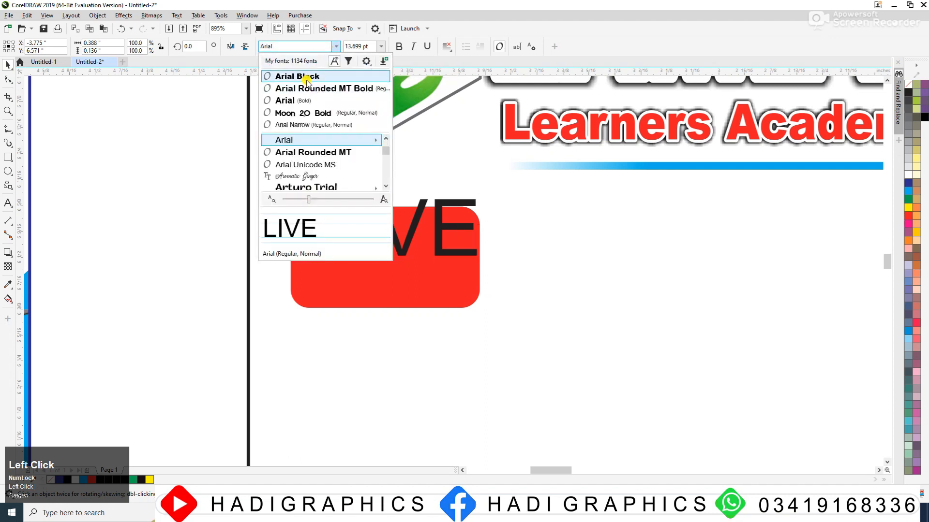
pyautogui.click(307, 78)
pyautogui.moveTo(434, 216); pyautogui.dragTo(415, 242)
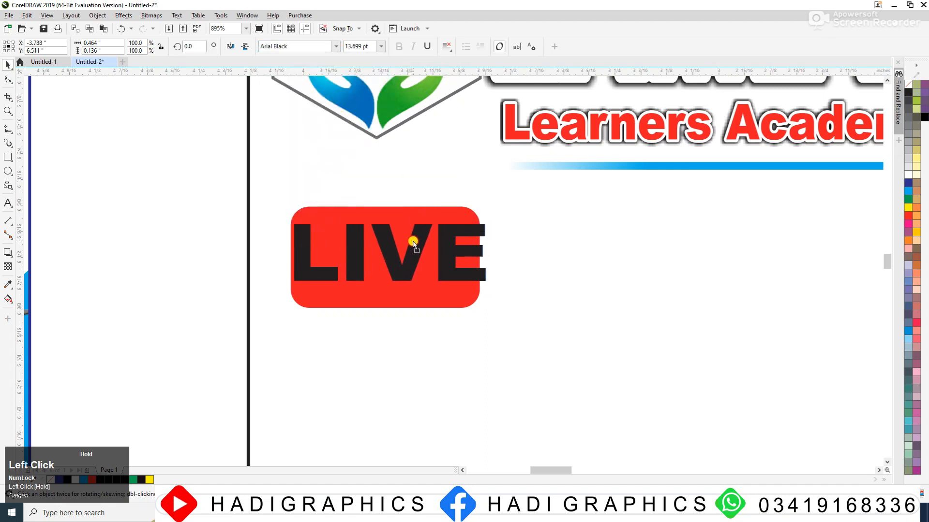
pyautogui.moveTo(493, 215); pyautogui.dragTo(442, 249)
pyautogui.click(908, 177)
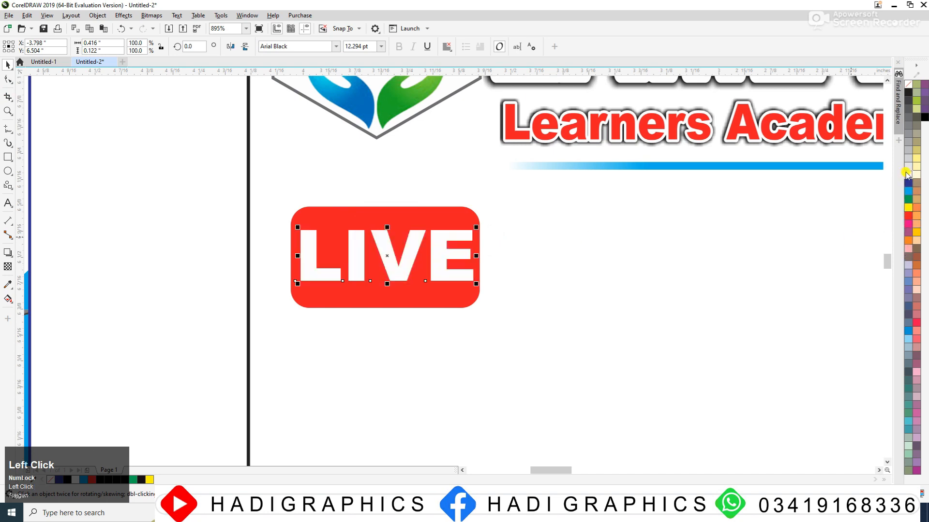
# - Reduce the red badge's height to about 0.2 inches and readjust the rounding of its corners
pyautogui.scroll(-1, 829, 289)
pyautogui.press('F2')
pyautogui.moveTo(550, 224); pyautogui.dragTo(745, 320)
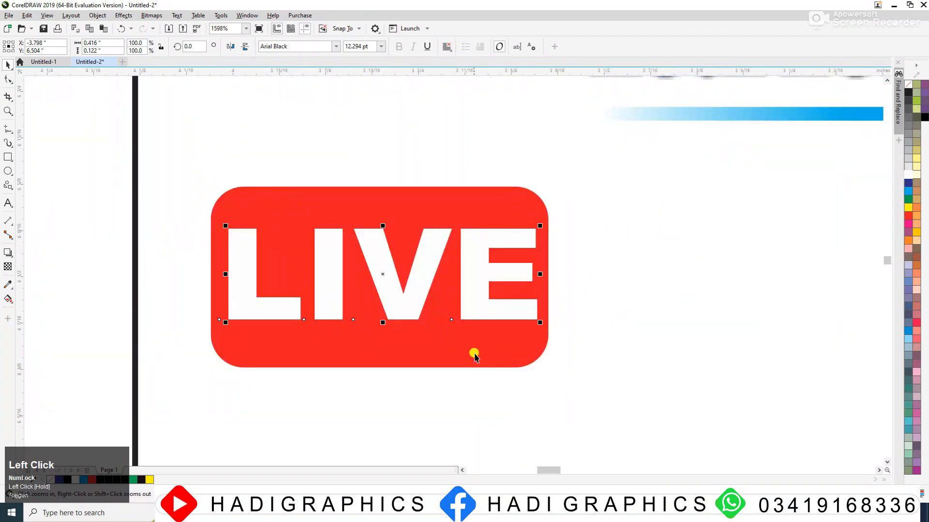
pyautogui.click(387, 363)
pyautogui.moveTo(378, 367); pyautogui.dragTo(377, 353)
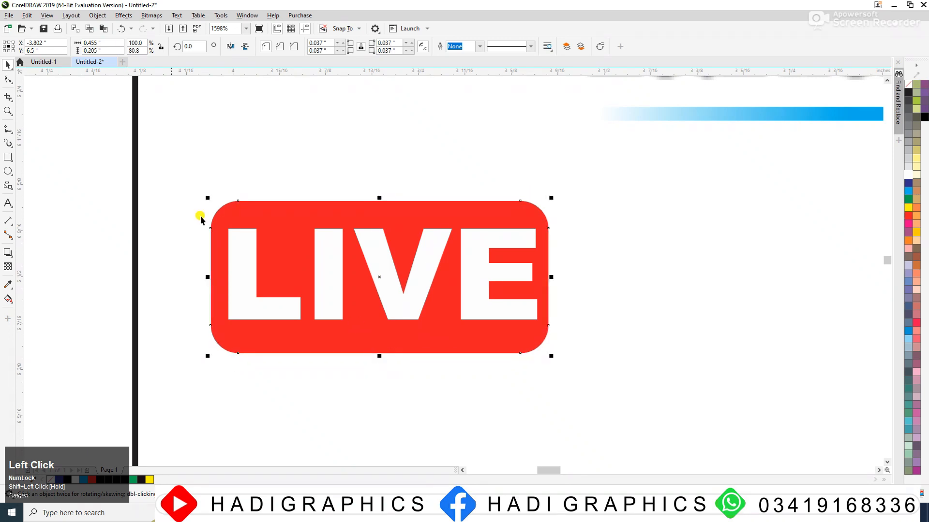
pyautogui.click(8, 81)
pyautogui.moveTo(240, 206); pyautogui.dragTo(255, 203)
pyautogui.press('space')
pyautogui.click(256, 203)
pyautogui.press('F3')
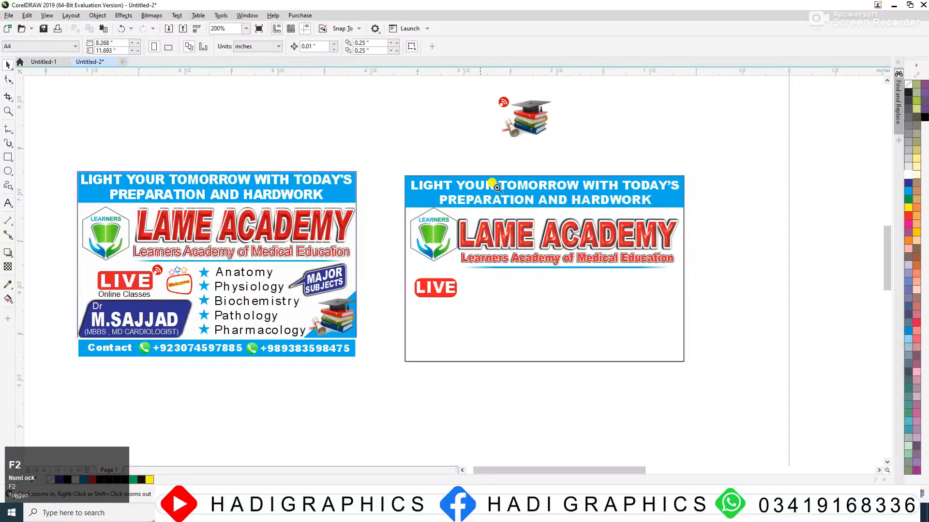
# - Move the red signal icon from above the card to the upper-right corner of the LIVE badge
pyautogui.moveTo(307, 312); pyautogui.dragTo(674, 83)
pyautogui.moveTo(469, 109); pyautogui.dragTo(389, 403)
pyautogui.scroll(-2, 436, 380)
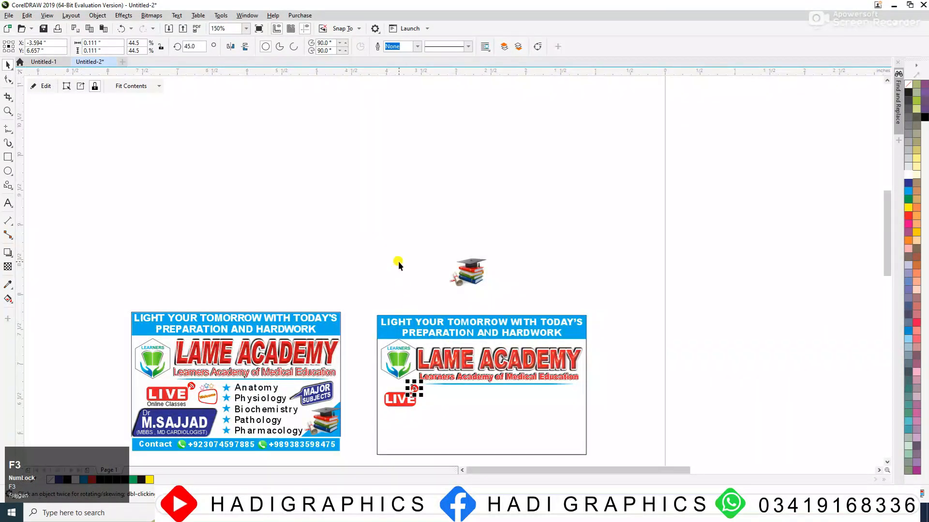
pyautogui.click(374, 358)
pyautogui.scroll(-2, 337, 338)
# - Copy the Welcome sticker with its stars from the reference card to the right of the new LIVE badge
pyautogui.press('F2')
pyautogui.moveTo(262, 297); pyautogui.dragTo(583, 476)
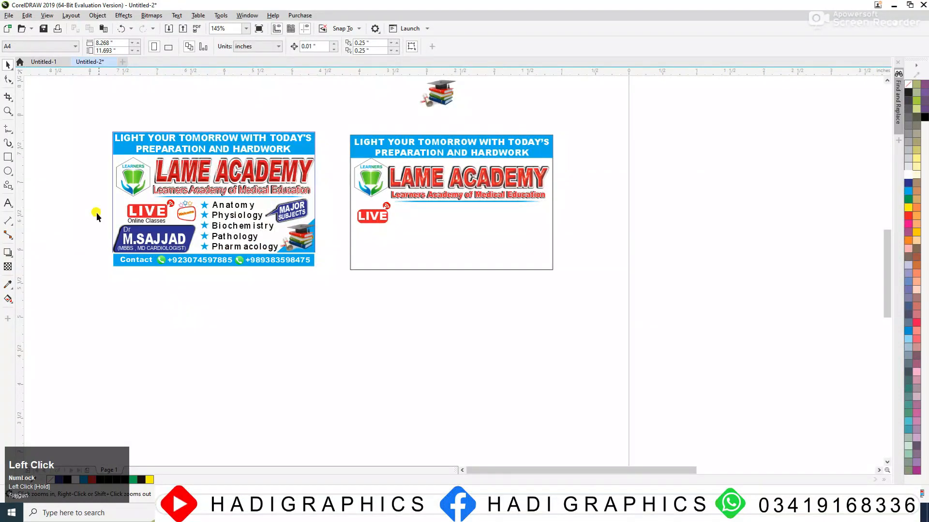
pyautogui.click(184, 215)
pyautogui.moveTo(182, 206); pyautogui.dragTo(405, 213)
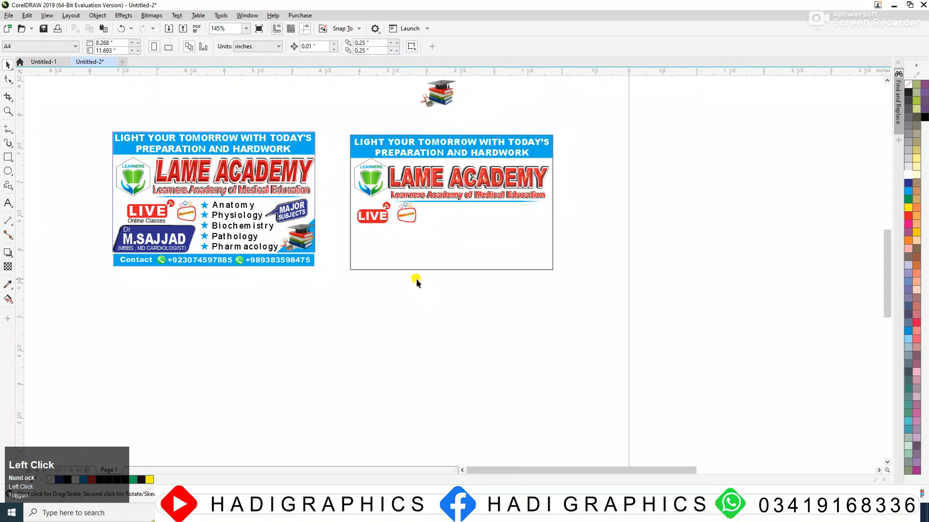
pyautogui.press('F2')
pyautogui.moveTo(130, 152); pyautogui.dragTo(628, 313)
pyautogui.press('F2')
pyautogui.moveTo(413, 196); pyautogui.dragTo(649, 327)
pyautogui.click(383, 170)
pyautogui.scroll(-4, 384, 308)
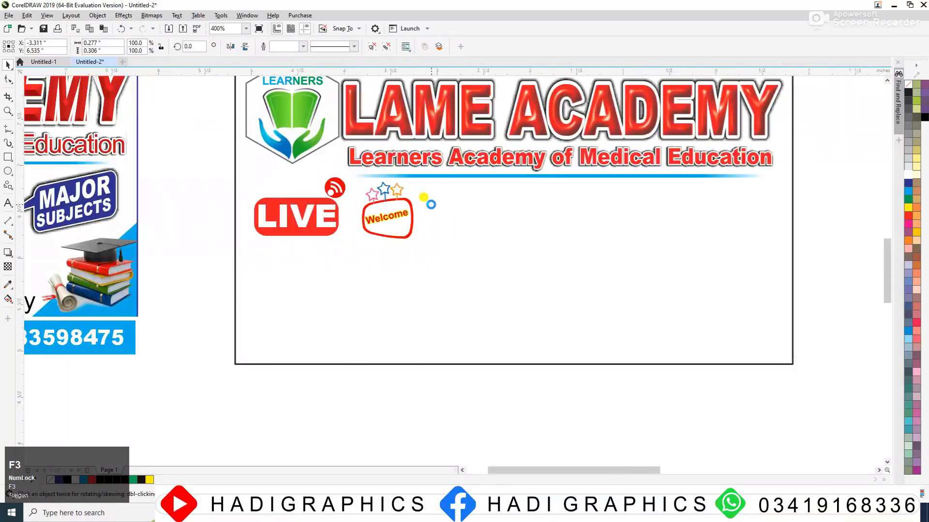
pyautogui.click(385, 308)
# - Draw a five-pointed star about 0.24 inches wide, fill it light blue without an outline and place it beneath the divider line
pyautogui.click(8, 191)
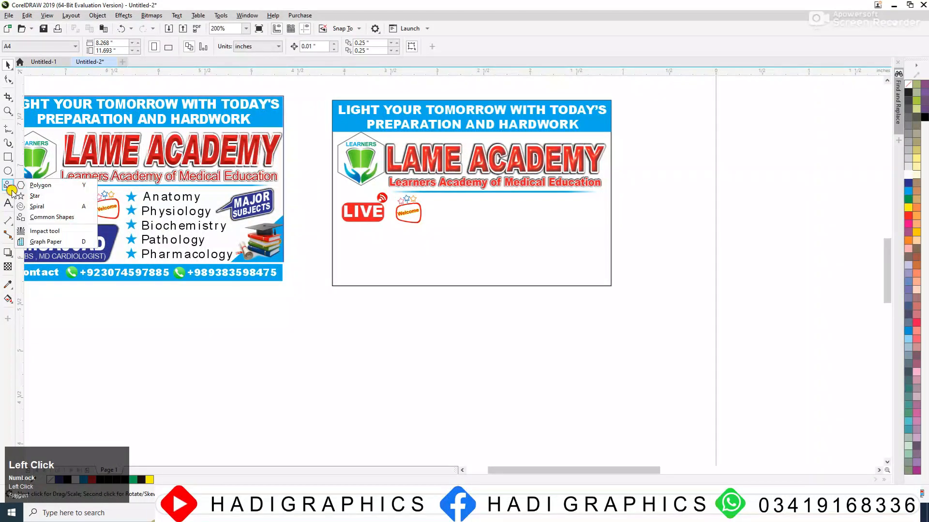
pyautogui.click(40, 195)
pyautogui.moveTo(364, 294); pyautogui.dragTo(393, 320)
pyautogui.click(7, 66)
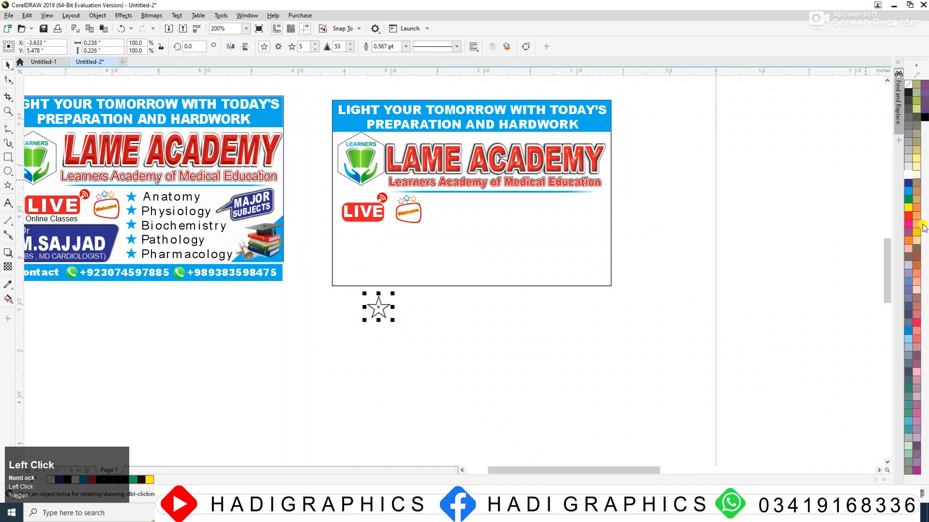
pyautogui.click(908, 190)
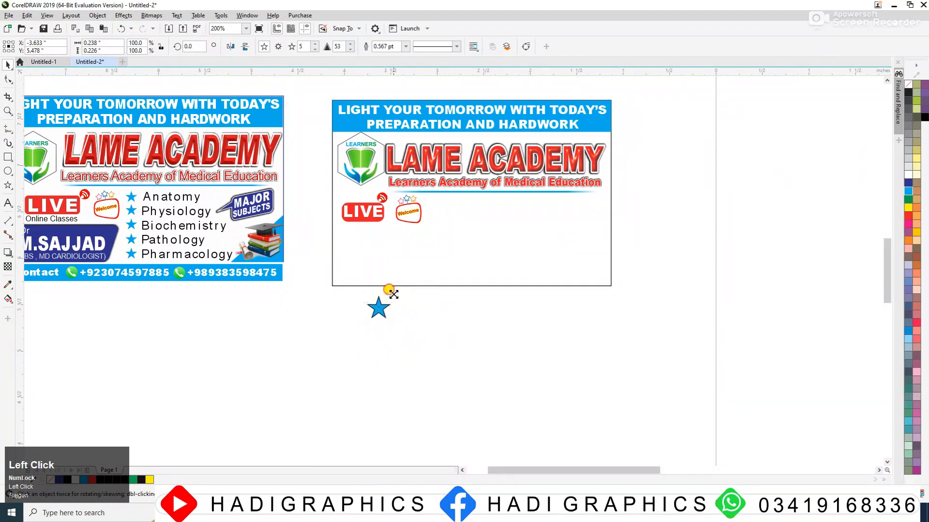
pyautogui.moveTo(394, 294); pyautogui.dragTo(456, 206)
pyautogui.rightClick(908, 84)
pyautogui.click(494, 325)
# - Shrink the blue star beneath the divider line to about 0.12 inches wide
pyautogui.press('F2')
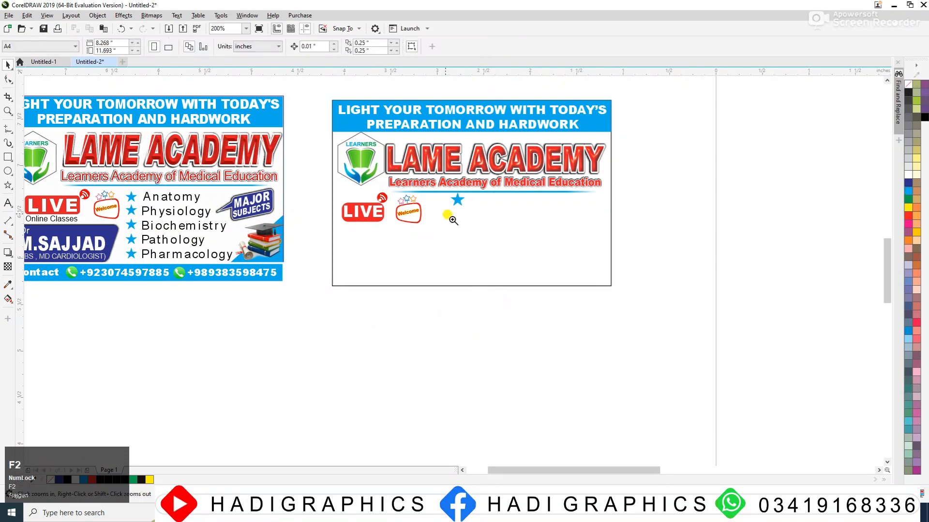
pyautogui.click(467, 199)
pyautogui.click(420, 280)
pyautogui.moveTo(455, 222); pyautogui.dragTo(409, 274)
pyautogui.press('F3')
pyautogui.click(336, 357)
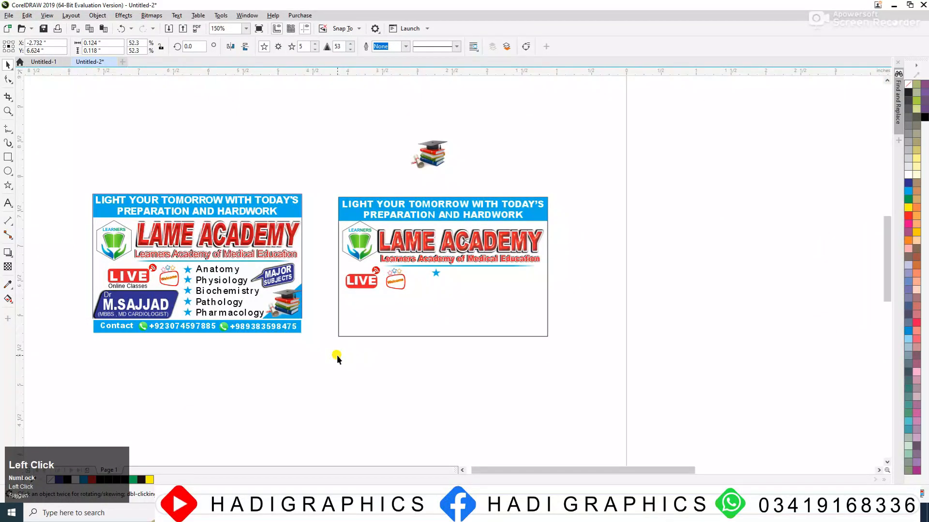
# - Copy the subject list with its blue stars from the reference card onto the new card
pyautogui.press('F2')
pyautogui.moveTo(133, 375); pyautogui.dragTo(373, 224)
pyautogui.moveTo(239, 378); pyautogui.dragTo(489, 167)
pyautogui.press('F3')
pyautogui.press('F3')
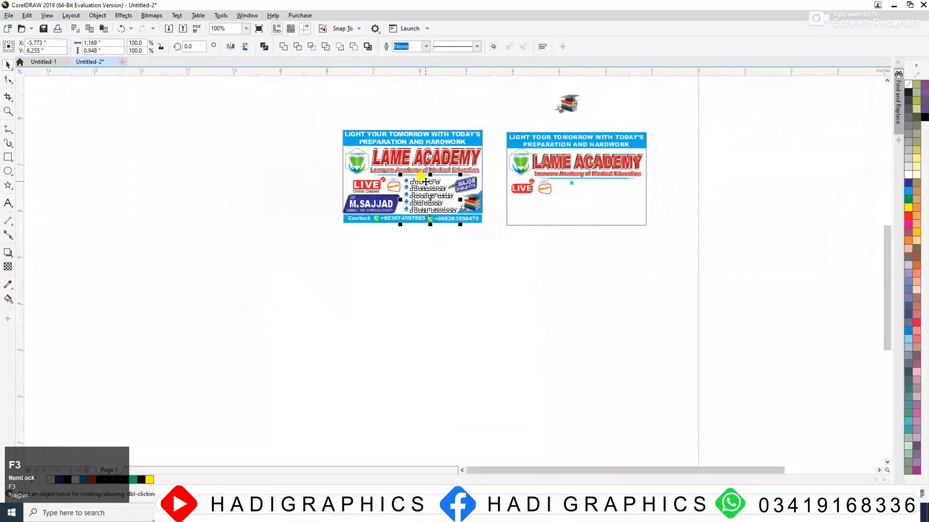
pyautogui.moveTo(432, 182); pyautogui.dragTo(589, 191)
pyautogui.rightClick(589, 190)
# - Delete the extra blue star above the copied subject list
pyautogui.press('F2')
pyautogui.moveTo(504, 166); pyautogui.dragTo(680, 271)
pyautogui.click(387, 140)
pyautogui.click(385, 138)
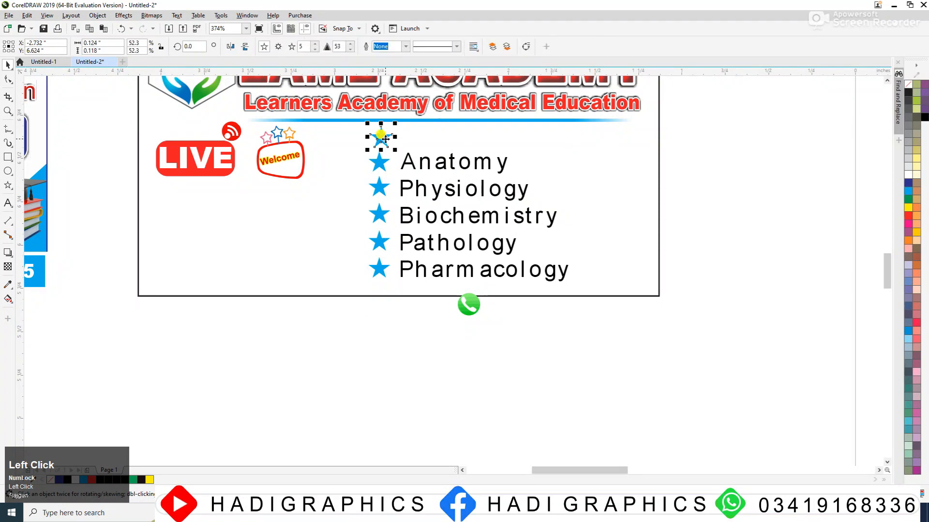
pyautogui.press('Delete')
# - Move the subject list up to just beneath the divider line and delete the stray phone icon below it
pyautogui.moveTo(629, 130); pyautogui.dragTo(629, 129)
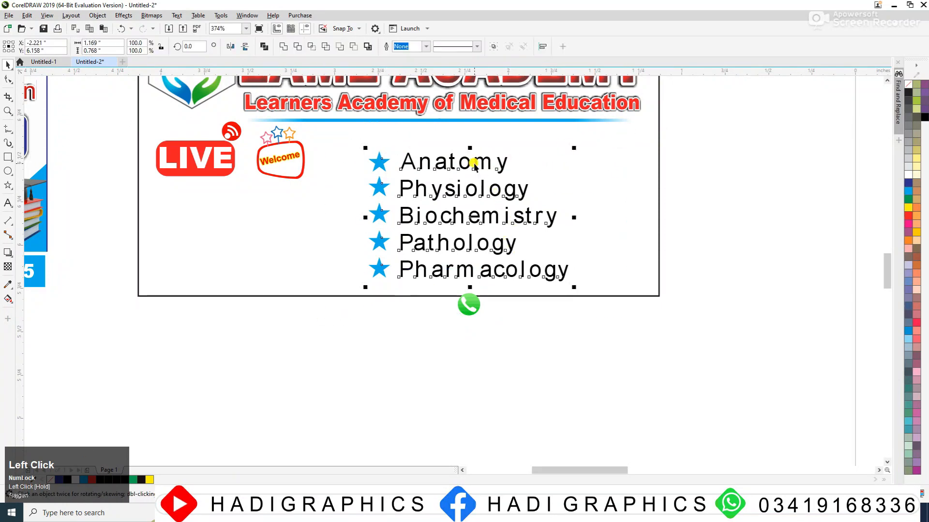
pyautogui.moveTo(473, 159); pyautogui.dragTo(469, 139)
pyautogui.moveTo(442, 335); pyautogui.dragTo(536, 268)
pyautogui.press('Delete')
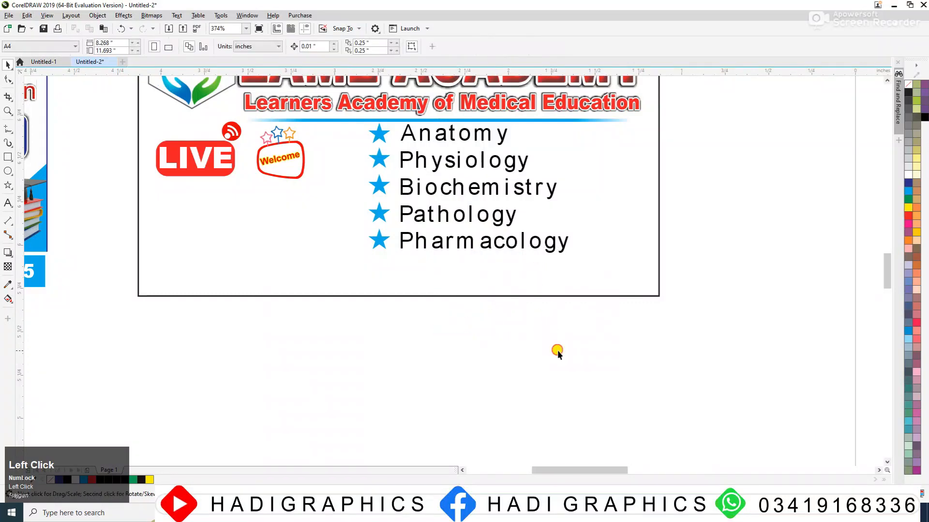
# - Draw a rectangle about 0.98 by 0.42 inches below the LIVE badge and round its corners by about 0.09 inches
pyautogui.press('F3')
pyautogui.press('F3')
pyautogui.press('F2')
pyautogui.moveTo(199, 181); pyautogui.dragTo(612, 317)
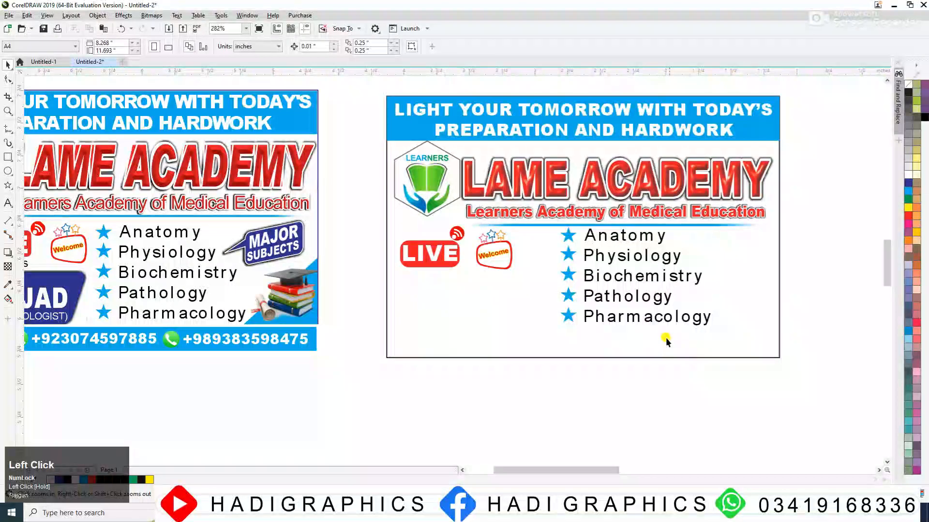
pyautogui.press('F3')
pyautogui.press('F2')
pyautogui.moveTo(167, 227); pyautogui.dragTo(687, 381)
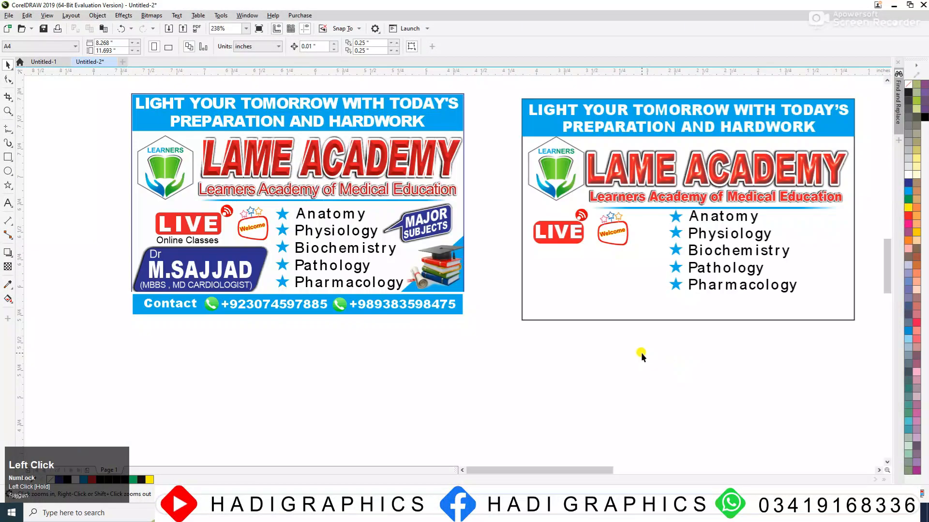
pyautogui.click(8, 157)
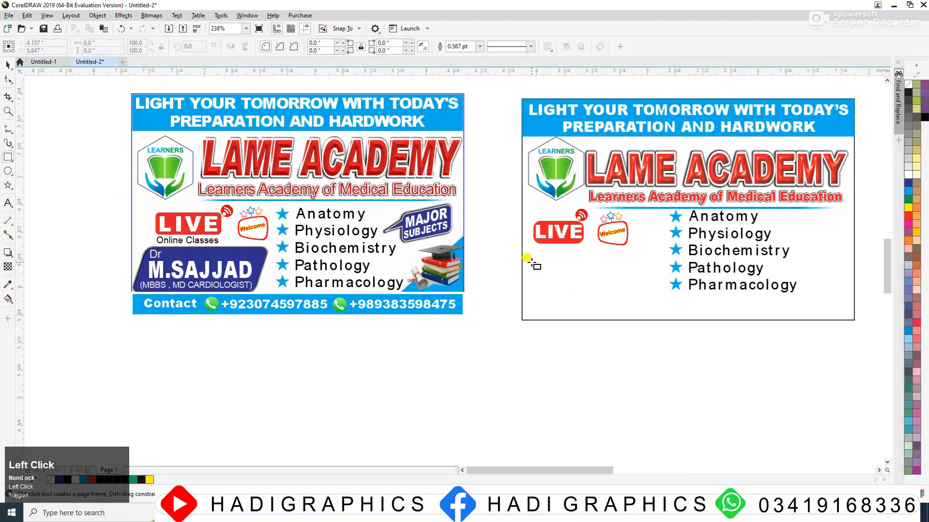
pyautogui.moveTo(532, 259); pyautogui.dragTo(641, 304)
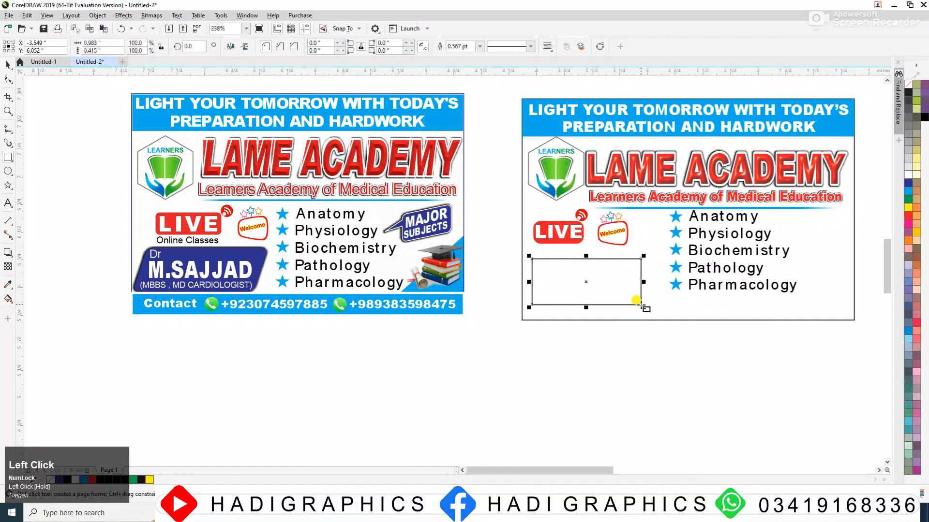
pyautogui.click(9, 78)
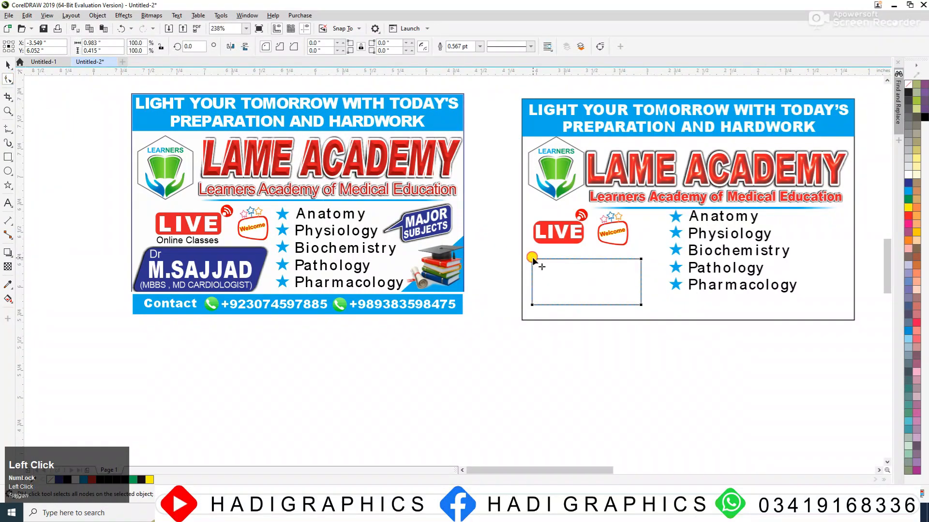
pyautogui.moveTo(532, 258); pyautogui.dragTo(533, 275)
pyautogui.press('space')
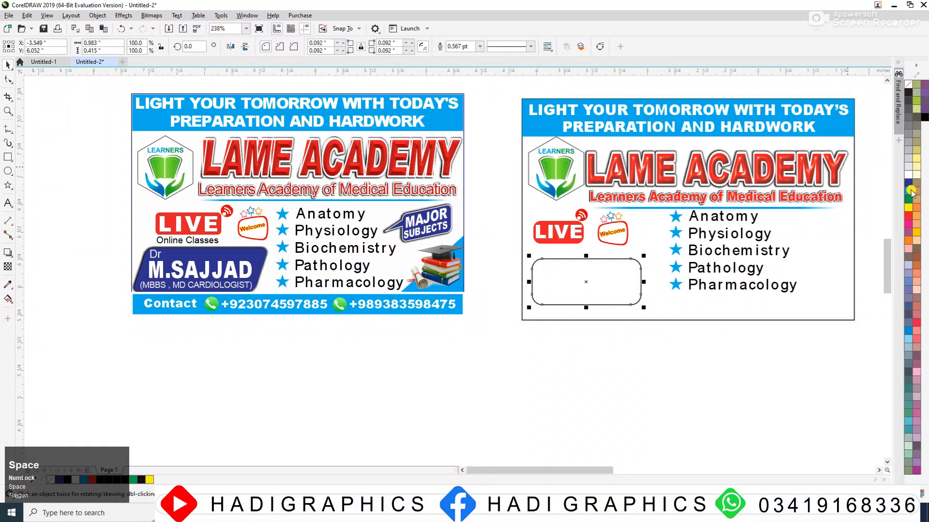
# - Turn the rounded rectangle into a dark blue panel without an outline, slanted to the right like the reference
pyautogui.click(910, 189)
pyautogui.click(590, 266)
pyautogui.moveTo(586, 255); pyautogui.dragTo(599, 252)
pyautogui.click(593, 301)
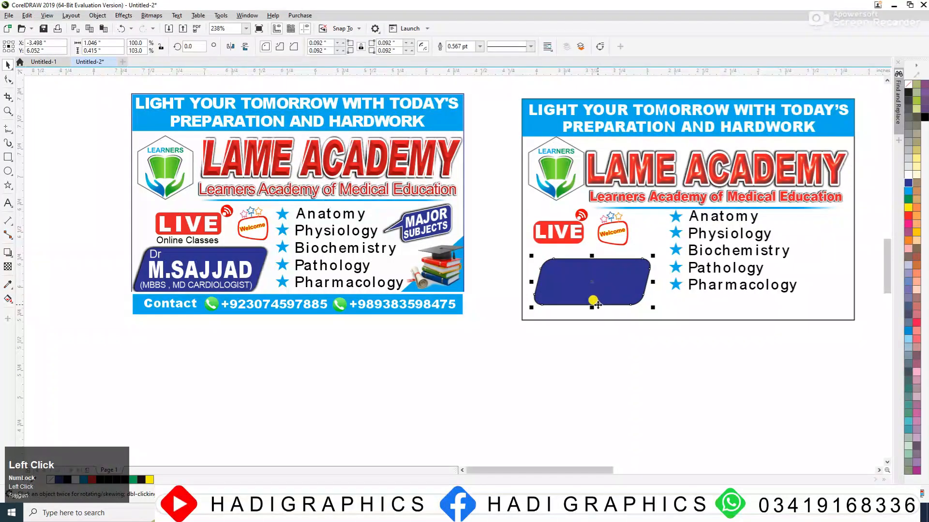
pyautogui.moveTo(592, 308); pyautogui.dragTo(618, 291)
pyautogui.rightClick(908, 84)
pyautogui.click(602, 372)
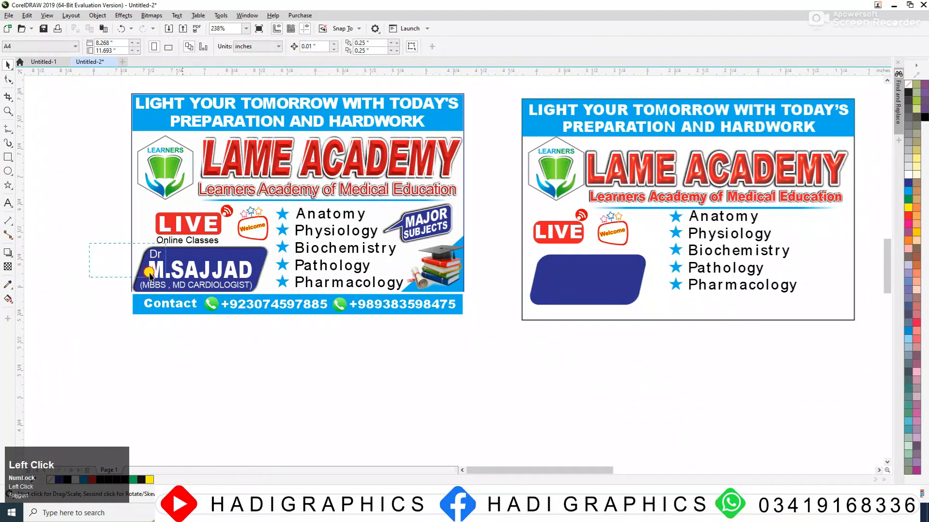
# - Copy the Online Classes line and the doctor's title, name and qualification texts from the reference card onto the new card
pyautogui.moveTo(149, 275); pyautogui.dragTo(253, 295)
pyautogui.moveTo(107, 232); pyautogui.dragTo(622, 283)
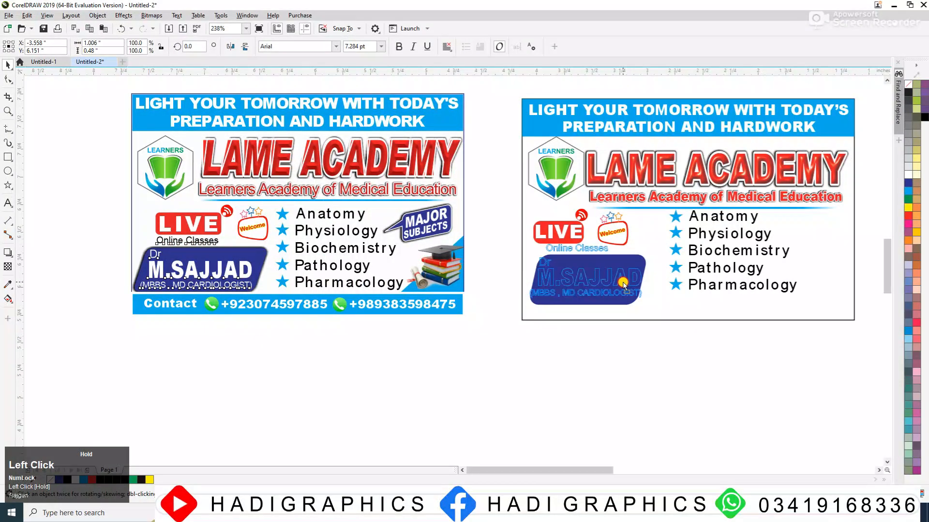
pyautogui.rightClick(621, 282)
pyautogui.click(594, 341)
# - Scale down the Online Classes text and place it directly beneath the LIVE badge
pyautogui.press('F2')
pyautogui.moveTo(425, 213); pyautogui.dragTo(713, 375)
pyautogui.moveTo(495, 165); pyautogui.dragTo(477, 166)
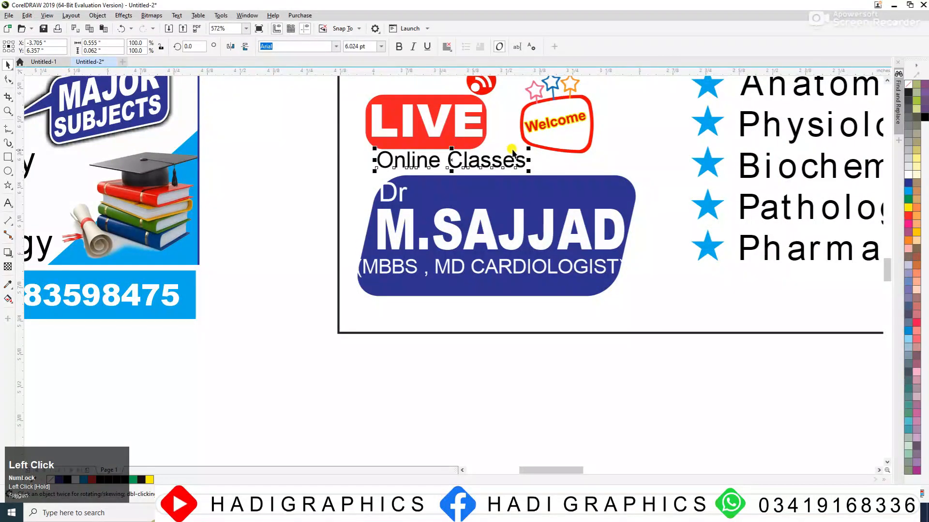
pyautogui.moveTo(526, 145); pyautogui.dragTo(462, 163)
# - Undo the accidental change to the card frame and enlarge the dark blue panel to about 1.08 by 0.47 inches
pyautogui.moveTo(456, 333); pyautogui.dragTo(454, 325)
pyautogui.hotkey('ctrl', 'z')
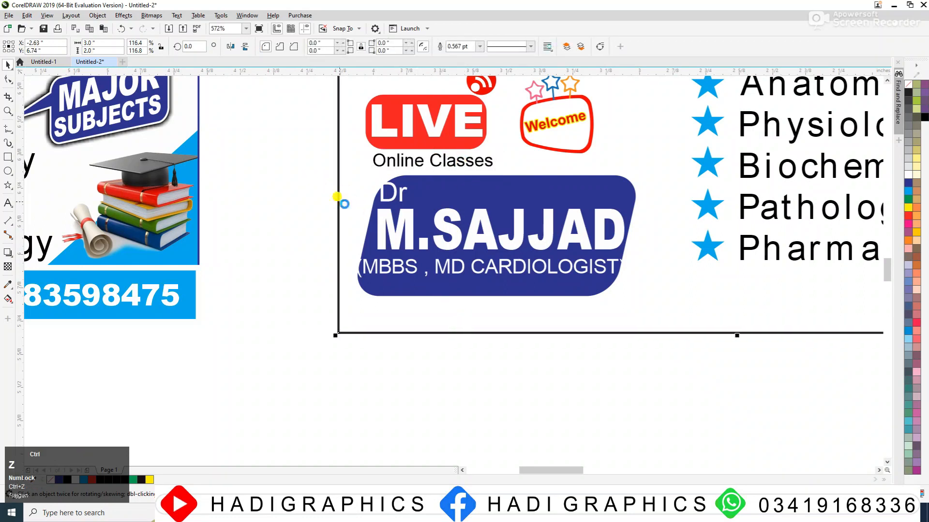
pyautogui.click(576, 218)
pyautogui.moveTo(638, 171); pyautogui.dragTo(648, 167)
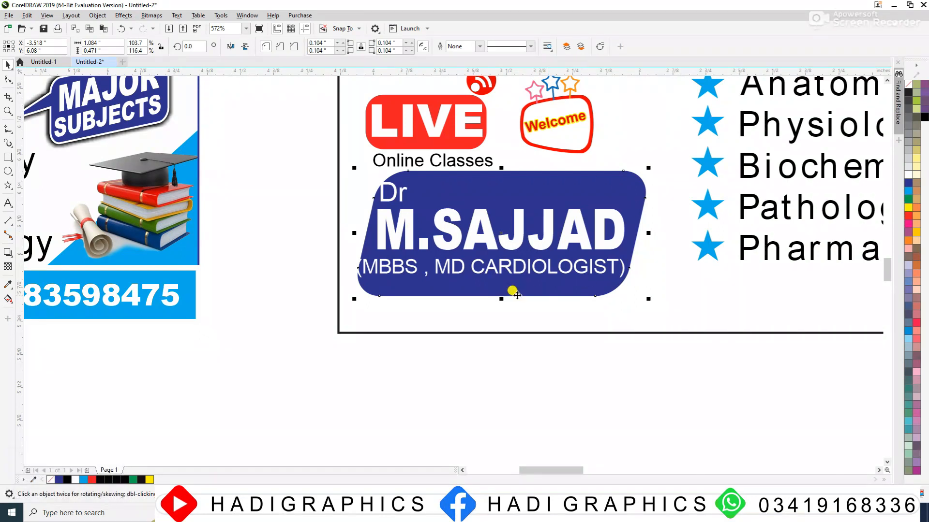
# - Reduce the dark blue panel's height to about 0.435 inches and shift the doctor's title and name slightly right inside it
pyautogui.moveTo(500, 298); pyautogui.dragTo(498, 286)
pyautogui.click(538, 365)
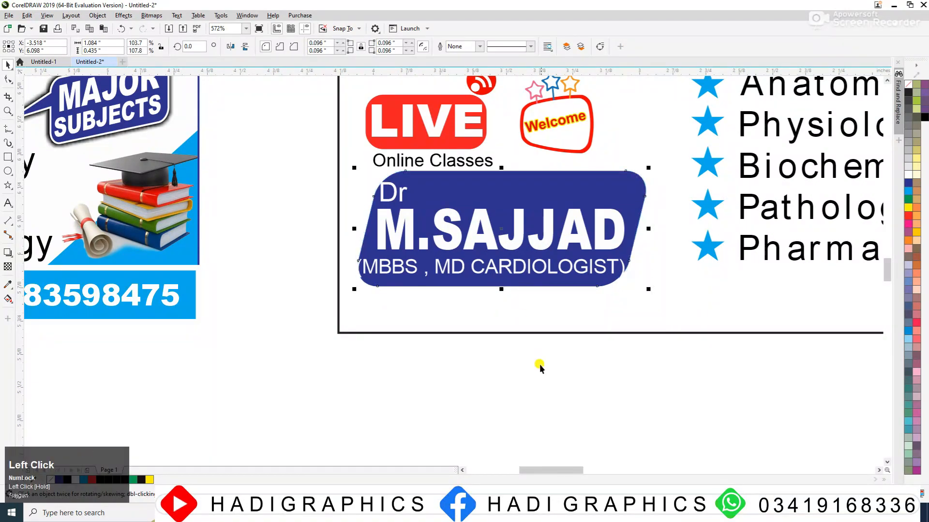
pyautogui.click(403, 191)
pyautogui.moveTo(403, 191); pyautogui.dragTo(416, 189)
pyautogui.moveTo(443, 227); pyautogui.dragTo(448, 227)
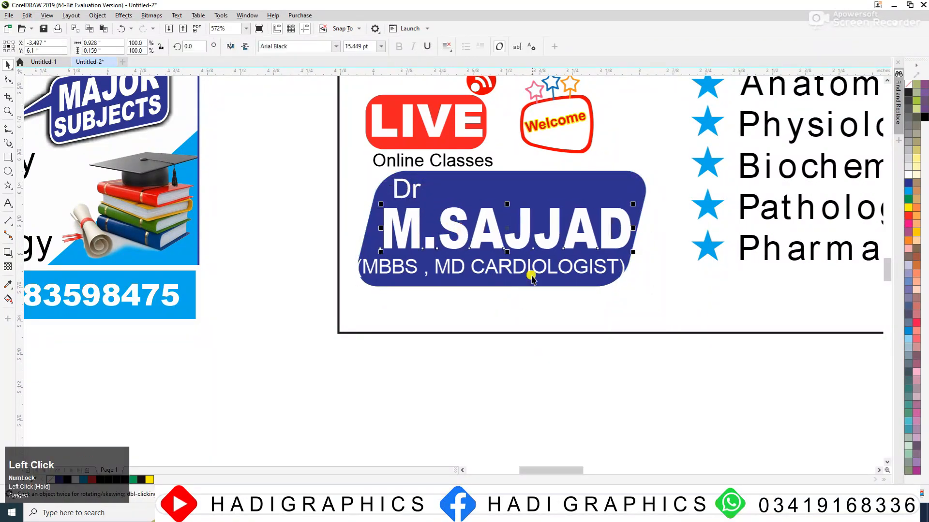
# - Nudge the qualification line and scale it down so it fits inside the panel beneath the doctor's name
pyautogui.click(534, 270)
pyautogui.moveTo(534, 270); pyautogui.dragTo(541, 268)
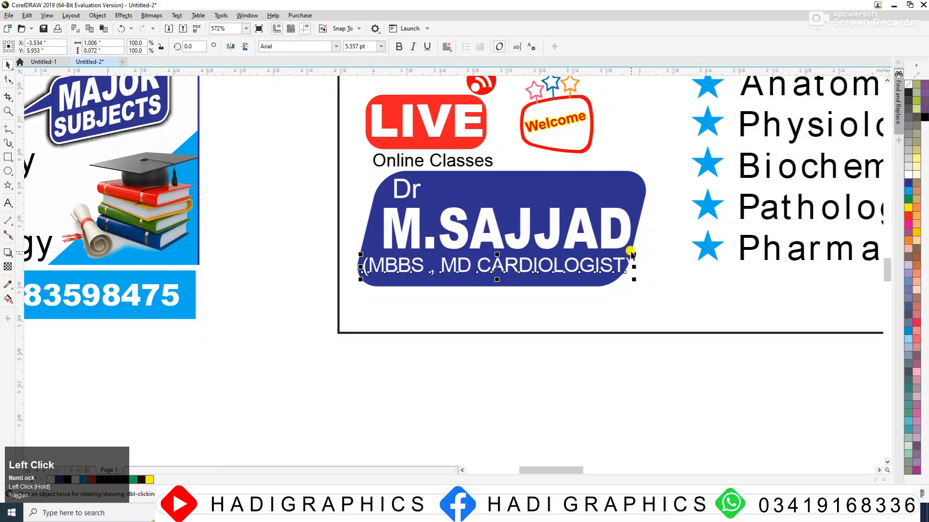
pyautogui.moveTo(631, 255); pyautogui.dragTo(572, 265)
# - Add a black drop shadow to the dark blue panel, cast from its top edge down to its bottom edge, with opacity 50 and feather 15
pyautogui.click(613, 184)
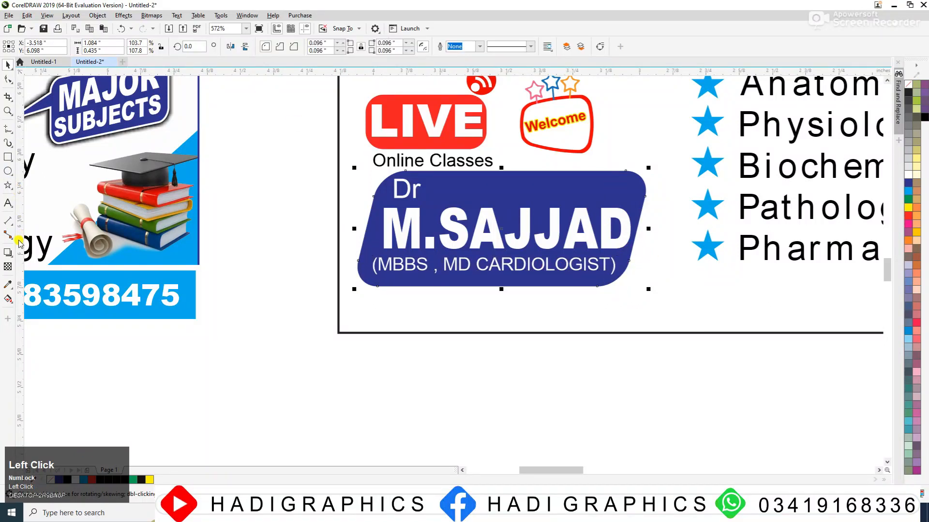
pyautogui.click(9, 252)
pyautogui.moveTo(502, 172); pyautogui.dragTo(496, 289)
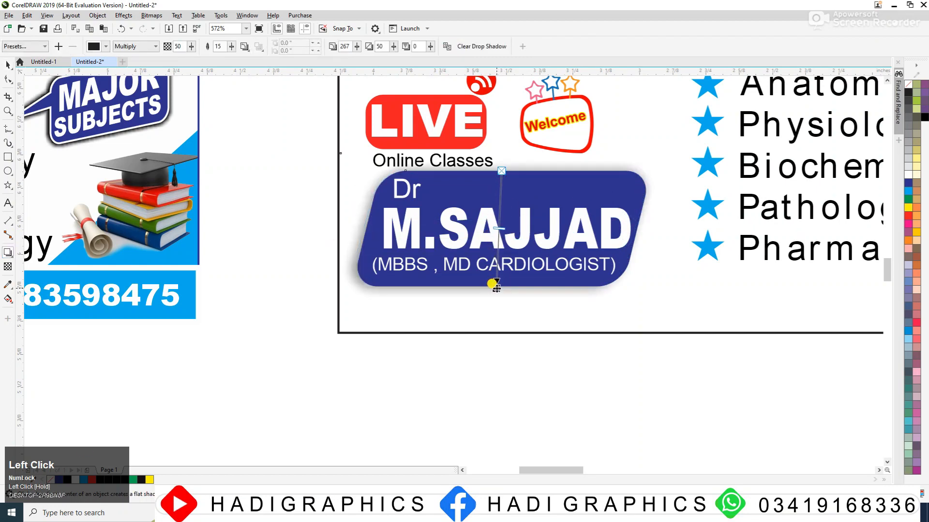
pyautogui.click(10, 65)
pyautogui.click(272, 317)
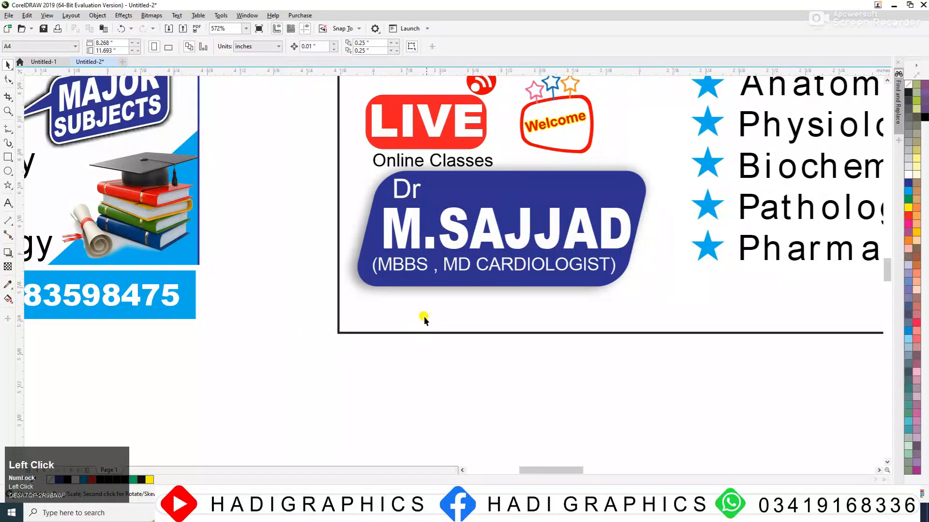
pyautogui.press('F3')
pyautogui.press('F3')
pyautogui.press('F2')
pyautogui.moveTo(478, 249); pyautogui.dragTo(519, 300)
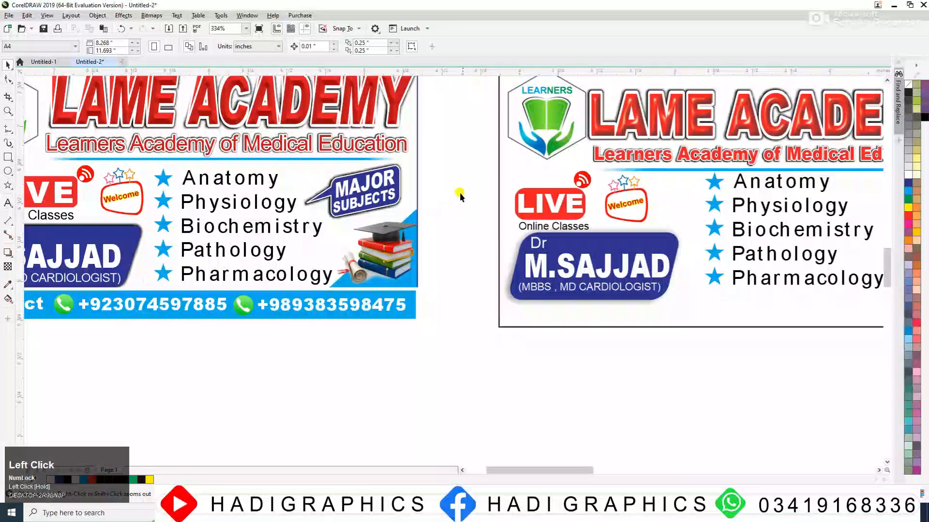